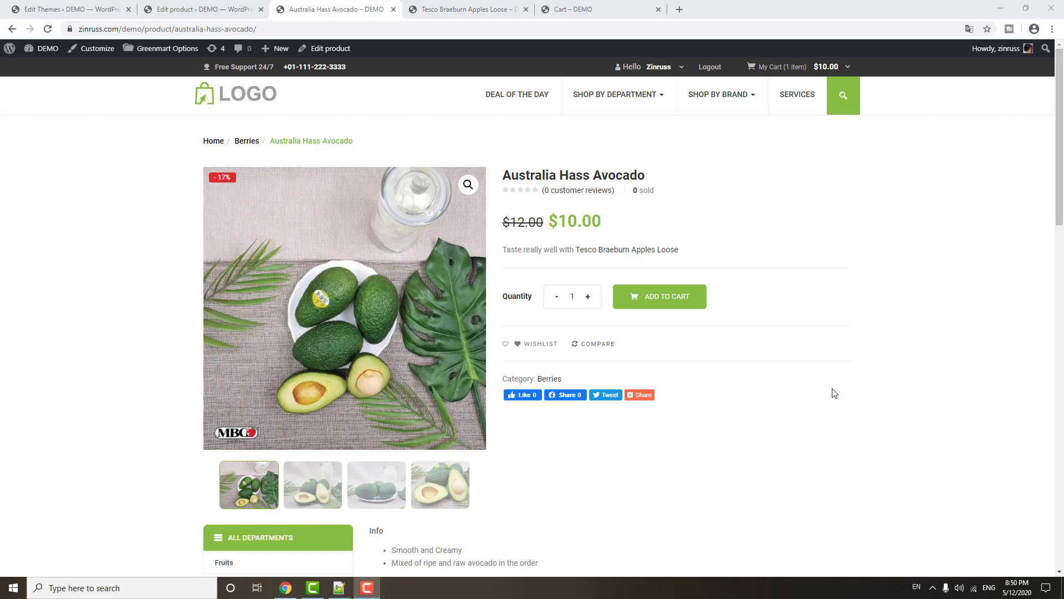
# Compare the cart with the Australia Hass Avocado page's short and long descriptions, then open its product editor.
pyautogui.click(580, 9)
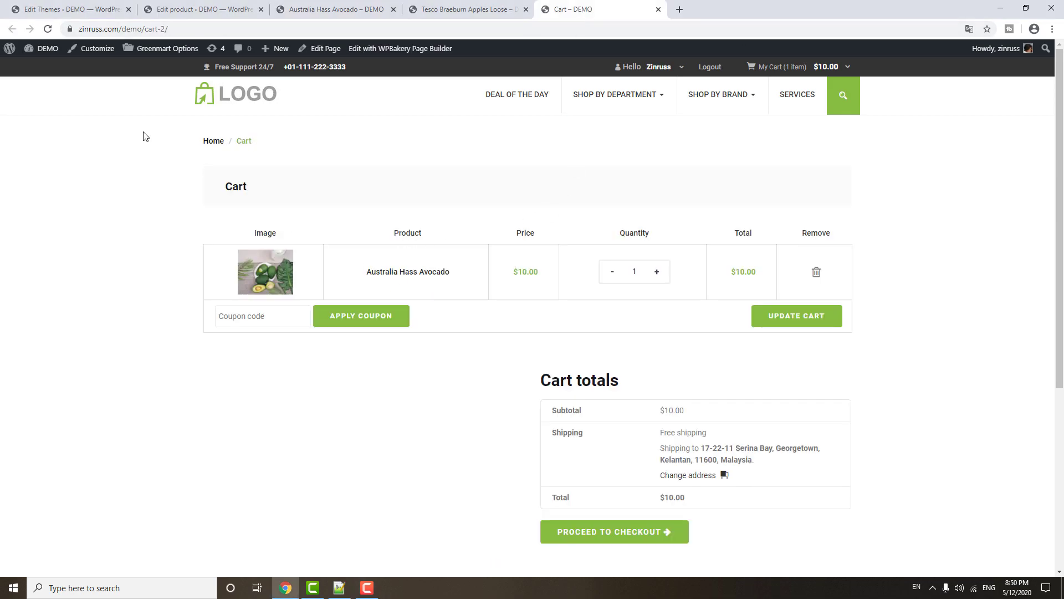
pyautogui.click(314, 5)
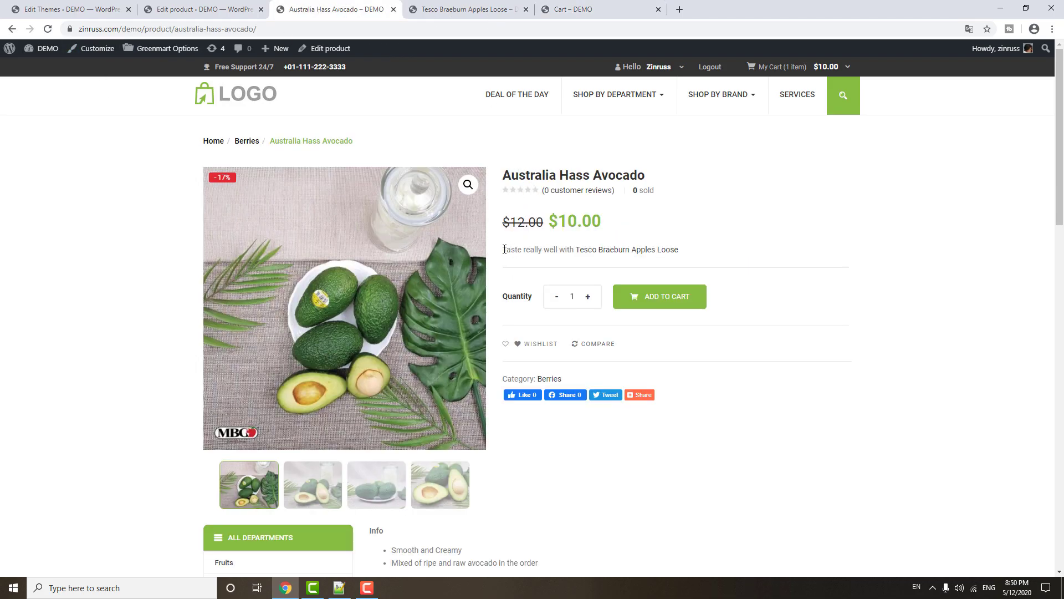
pyautogui.moveTo(504, 249); pyautogui.dragTo(688, 249)
pyautogui.scroll(-4, 590, 368)
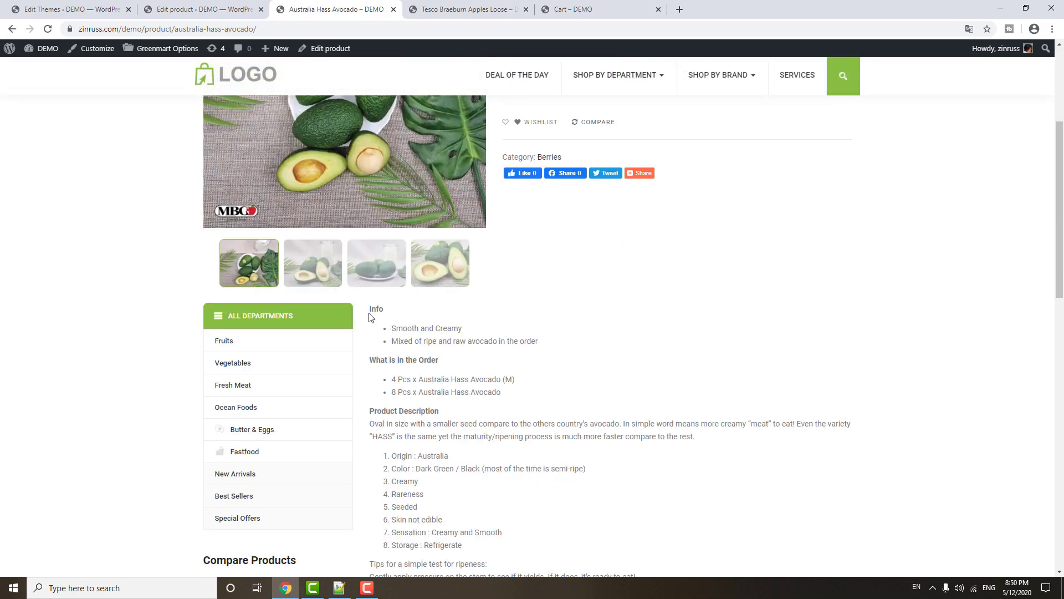
pyautogui.moveTo(370, 305); pyautogui.dragTo(579, 566)
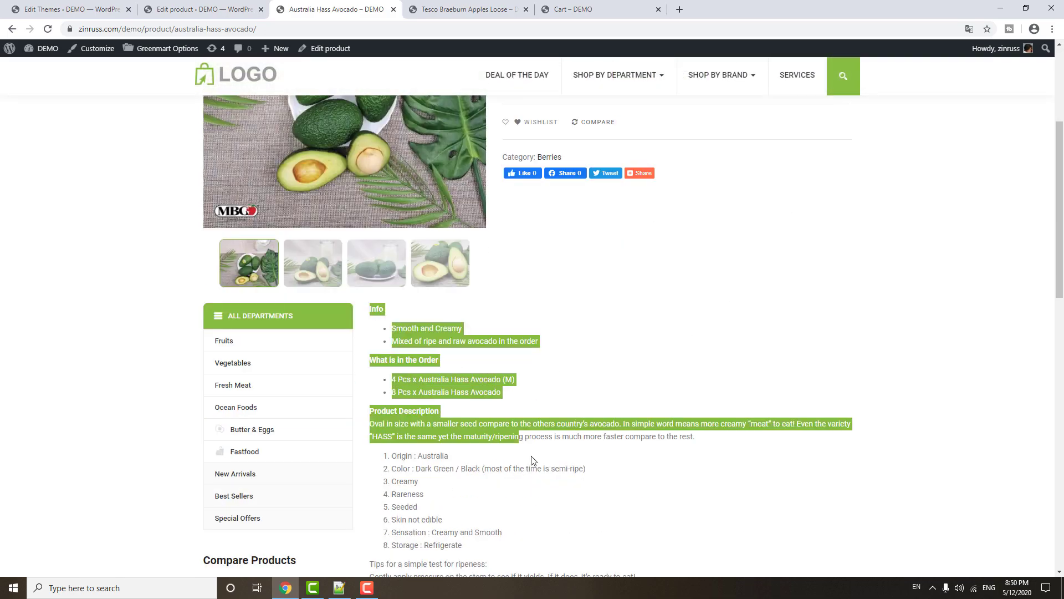
pyautogui.click(172, 6)
pyautogui.scroll(-2, 175, 208)
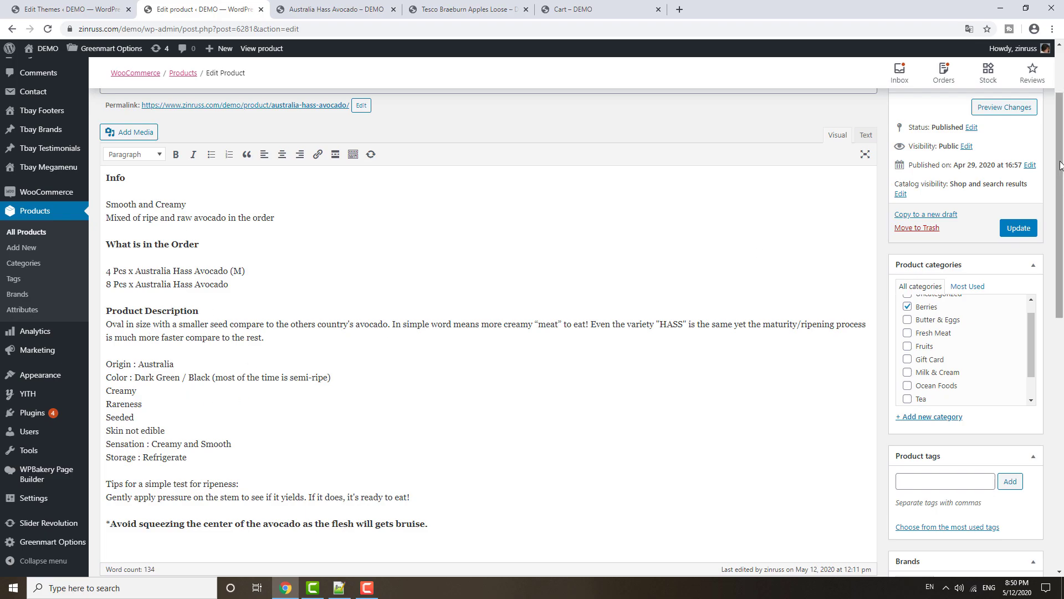
# Check that the avocado's short description links to Tesco Braeburn Apples Loose, then return to the cart.
pyautogui.moveTo(1059, 171); pyautogui.dragTo(1061, 418)
pyautogui.moveTo(198, 361); pyautogui.dragTo(329, 363)
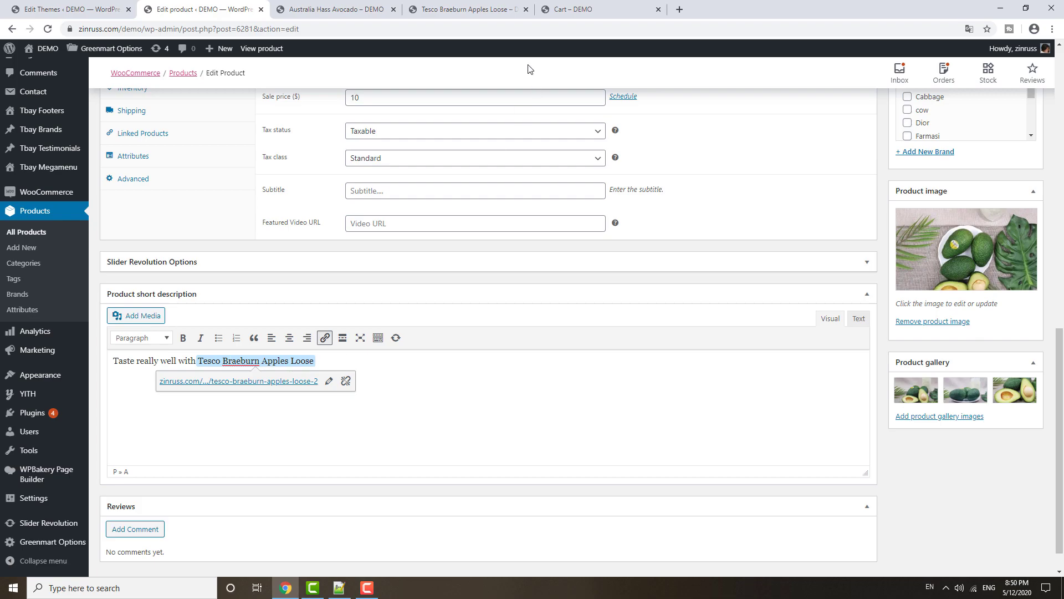
pyautogui.click(582, 8)
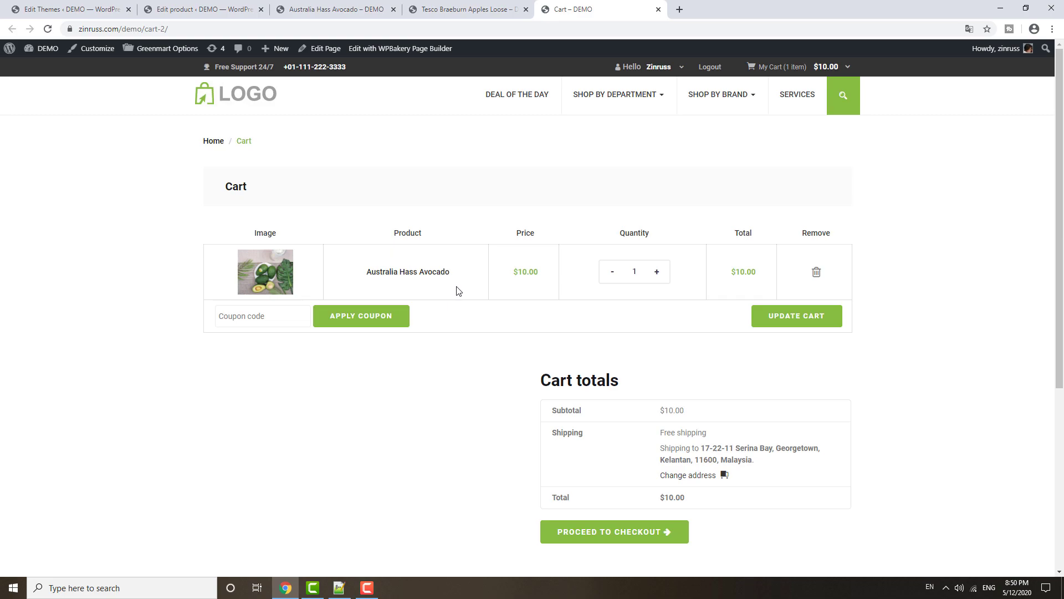
# Copy the cart short-description code block (lines 1–7) from the snippet in Notepad++.
pyautogui.click(339, 588)
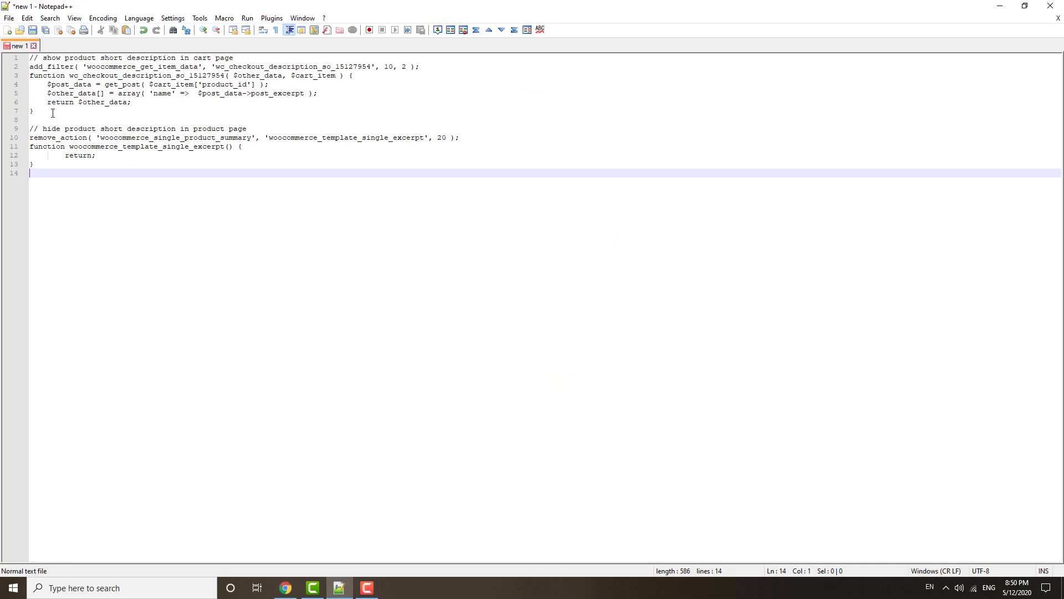
pyautogui.moveTo(52, 112); pyautogui.dragTo(17, 58)
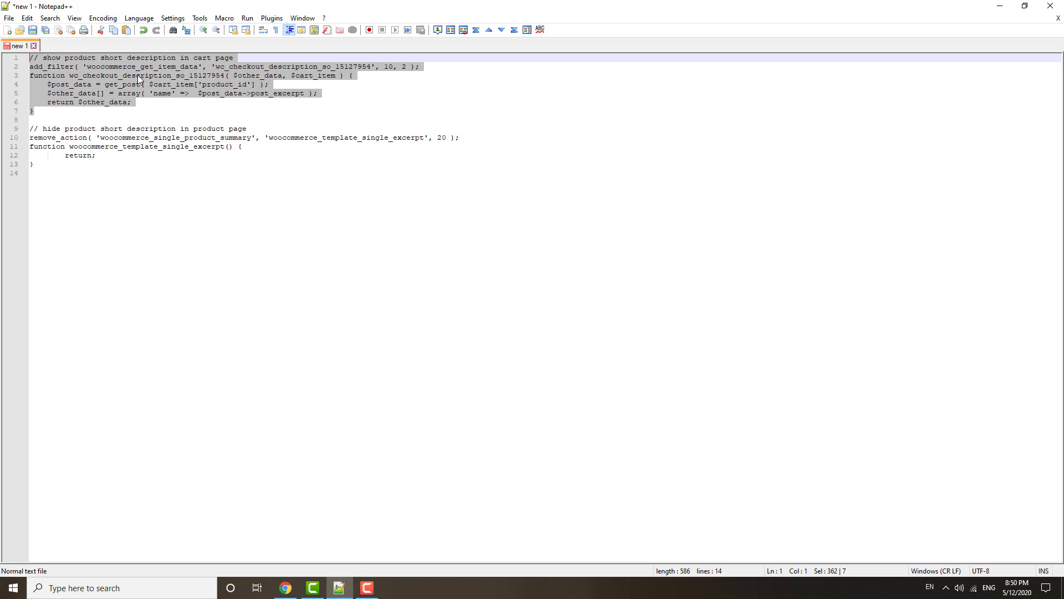
# Open the theme file editor on functions.php with GreenMart Child selected.
pyautogui.click(285, 588)
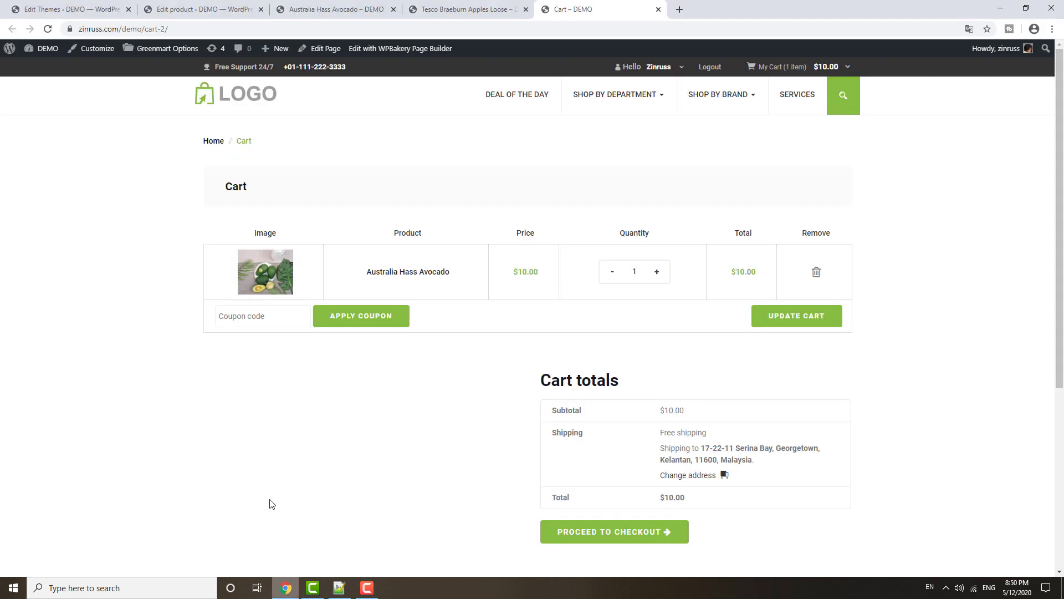
pyautogui.click(91, 11)
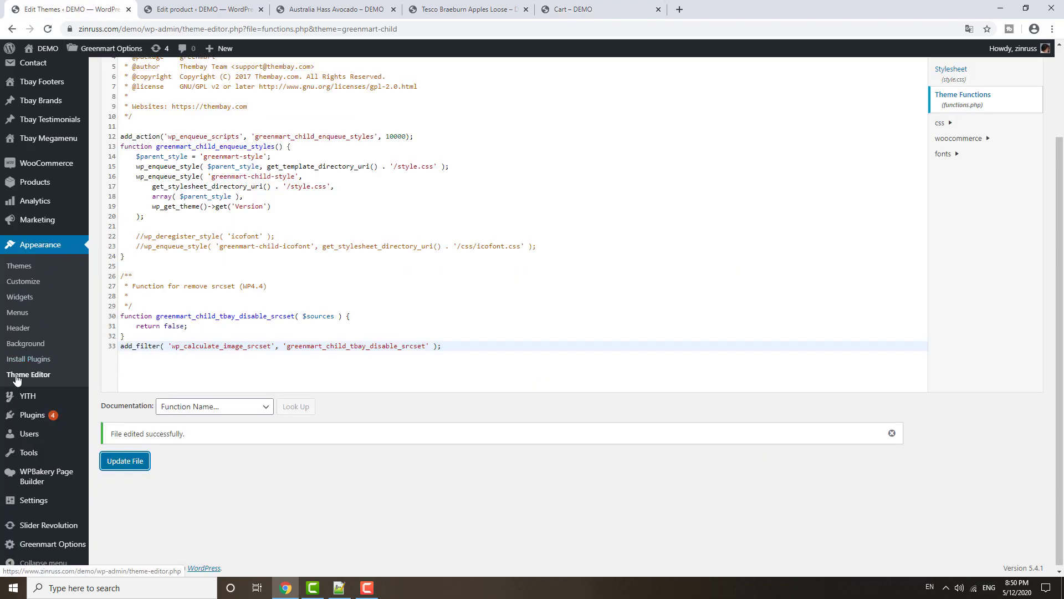
pyautogui.scroll(2, 610, 373)
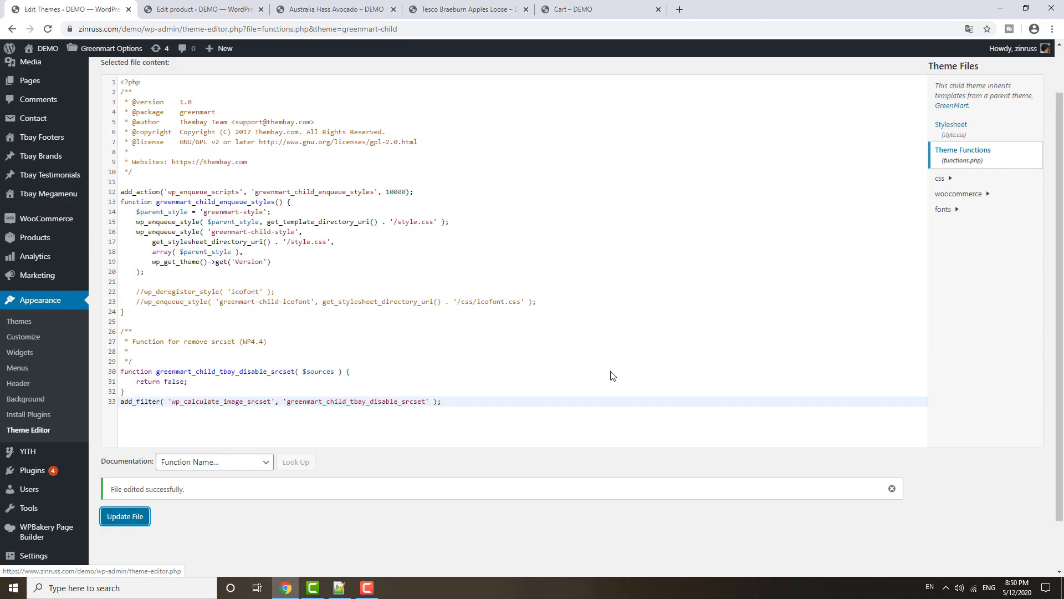
pyautogui.click(986, 105)
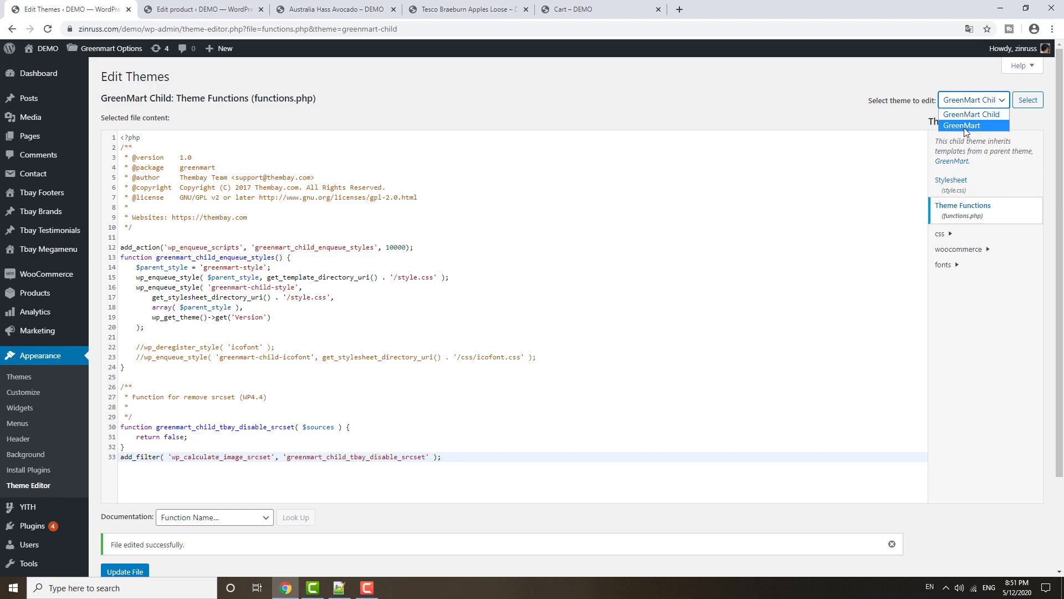
pyautogui.click(963, 114)
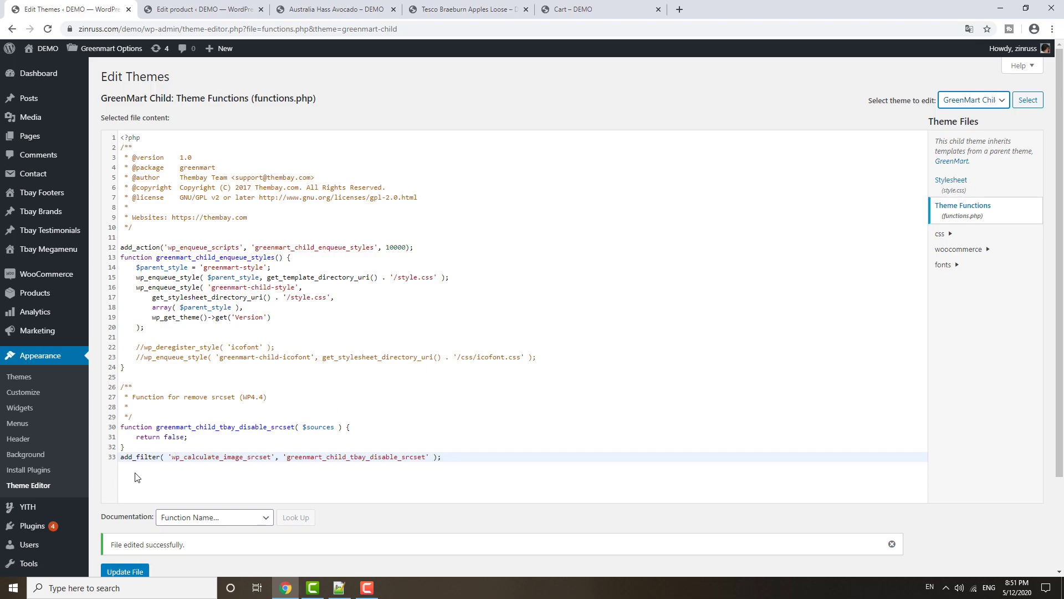
# Paste the cart short-description code after line 33 and update the file.
pyautogui.click(154, 478)
pyautogui.press('Return')
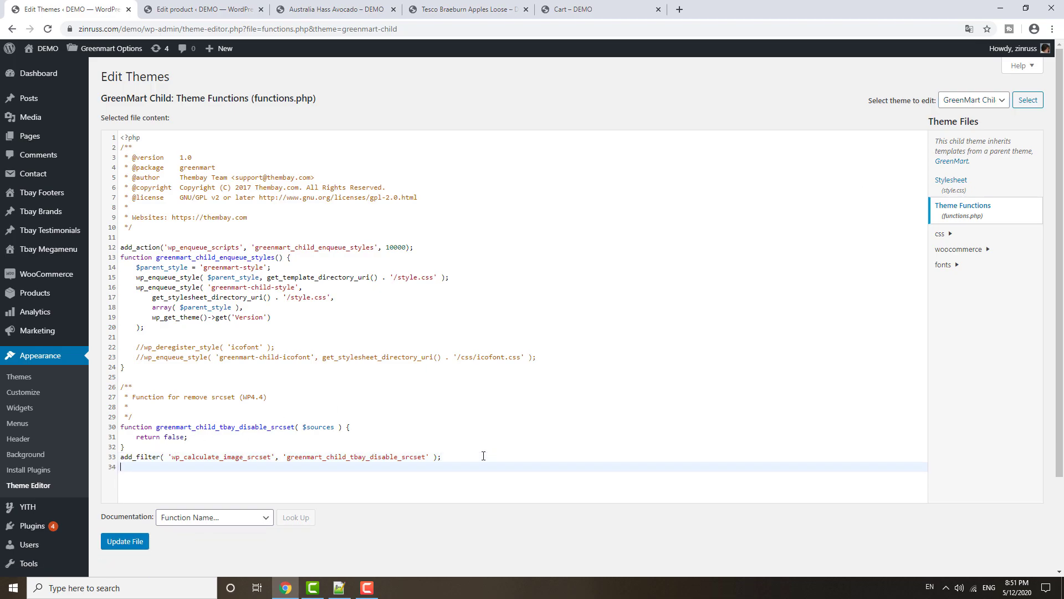
pyautogui.press('Return')
pyautogui.write("// show product short description in cart page add_filter( 'woocommerce_get_item_data', 'wc_checkout_description_so_15127954', 10, 2 ); function wc_checkout_description_so_15127954( $other_data, $cart_item ) { \t$post_data = get_post( $cart_item['product_id'] ); \t$other_data[] = array( 'name' =>  $post_data->post_excerpt ); \treturn $other_data; }")
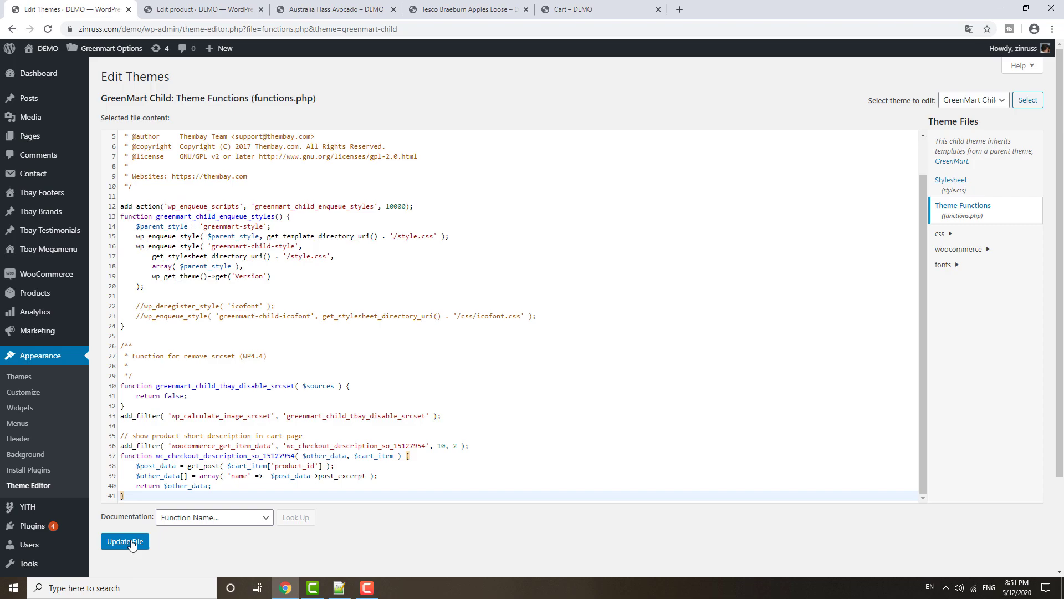
pyautogui.click(127, 545)
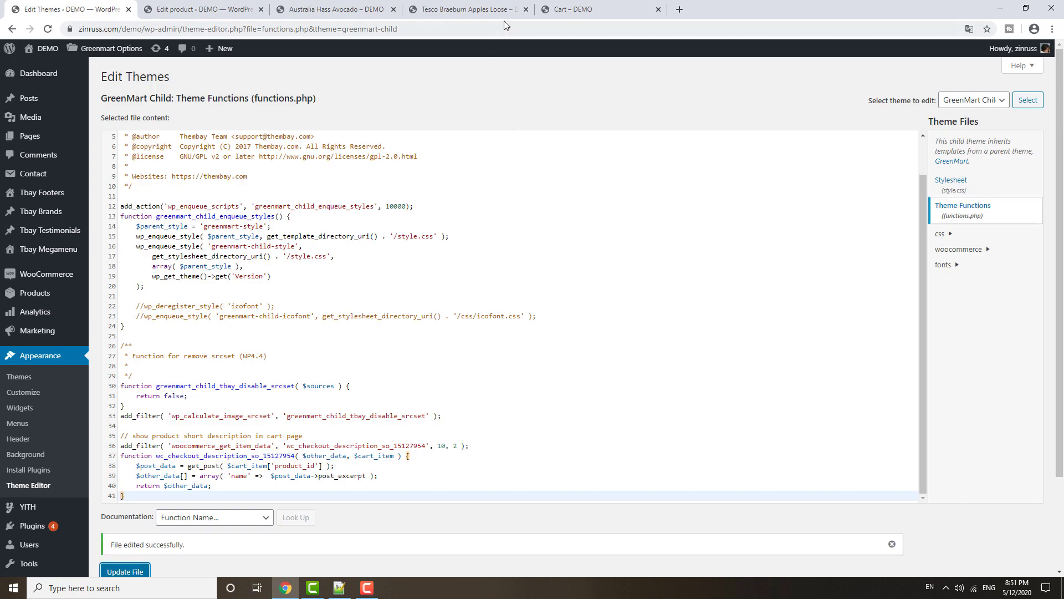
# Reload the cart so the avocado row shows its short description.
pyautogui.click(474, 8)
pyautogui.click(556, 7)
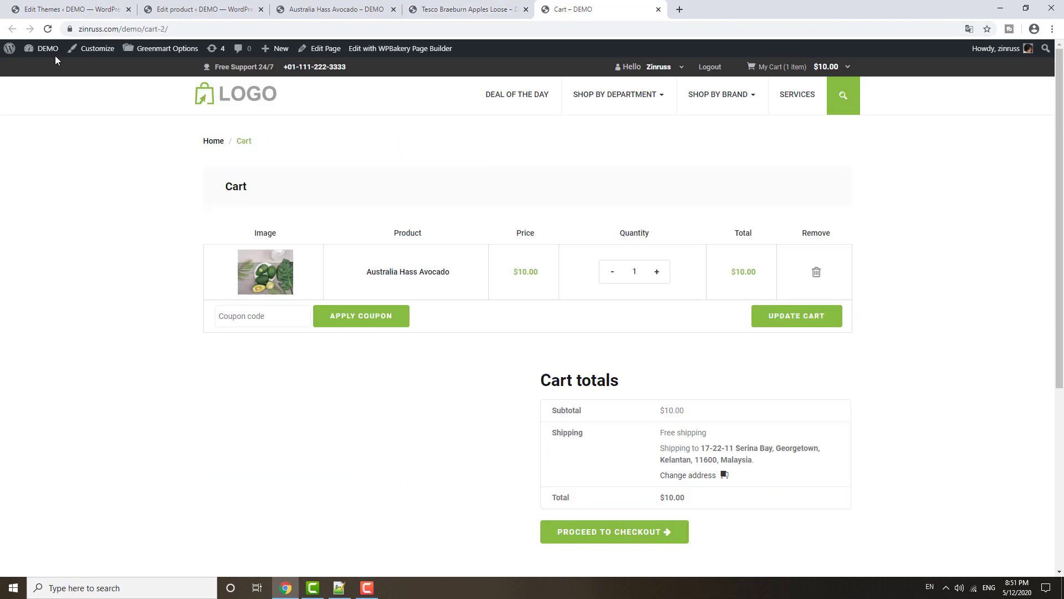
pyautogui.click(48, 29)
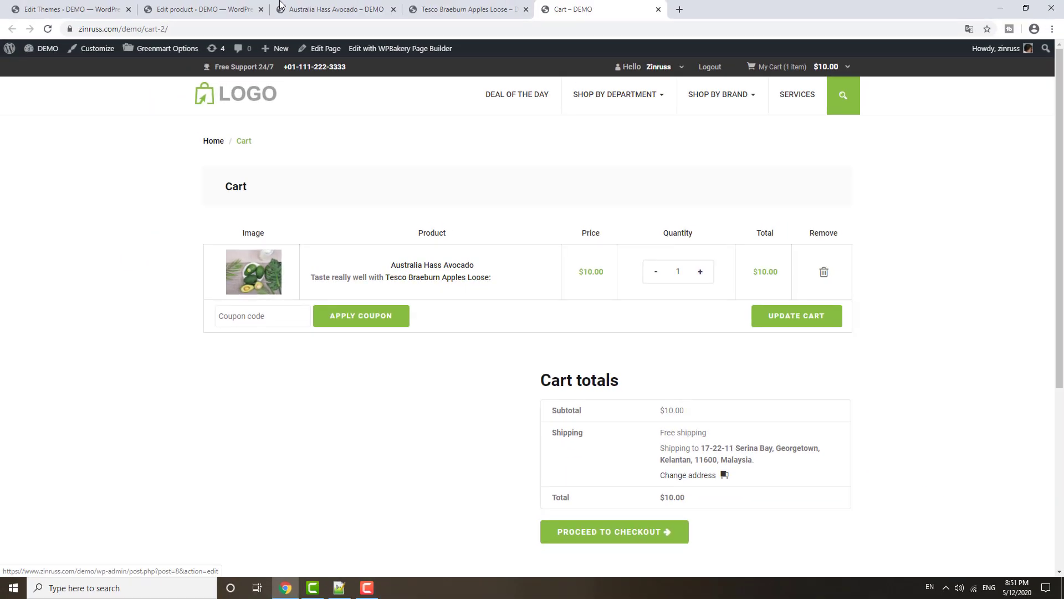
# Compare the product page's short description with the cart, then return to the avocado page.
pyautogui.hotkey('ctrl', '3')
pyautogui.scroll(5, 600, 260)
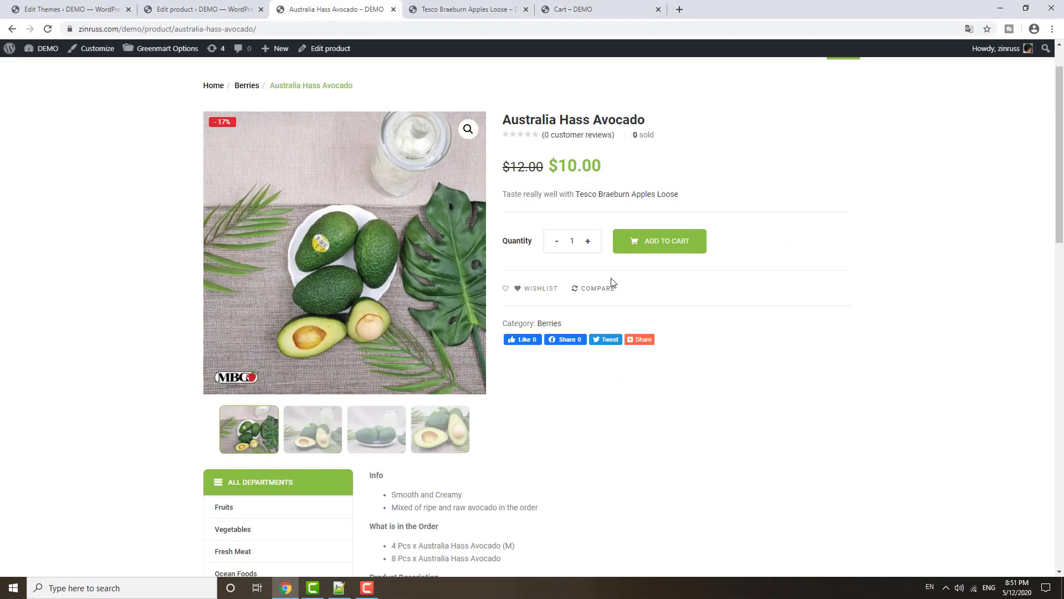
pyautogui.moveTo(687, 250); pyautogui.dragTo(512, 250)
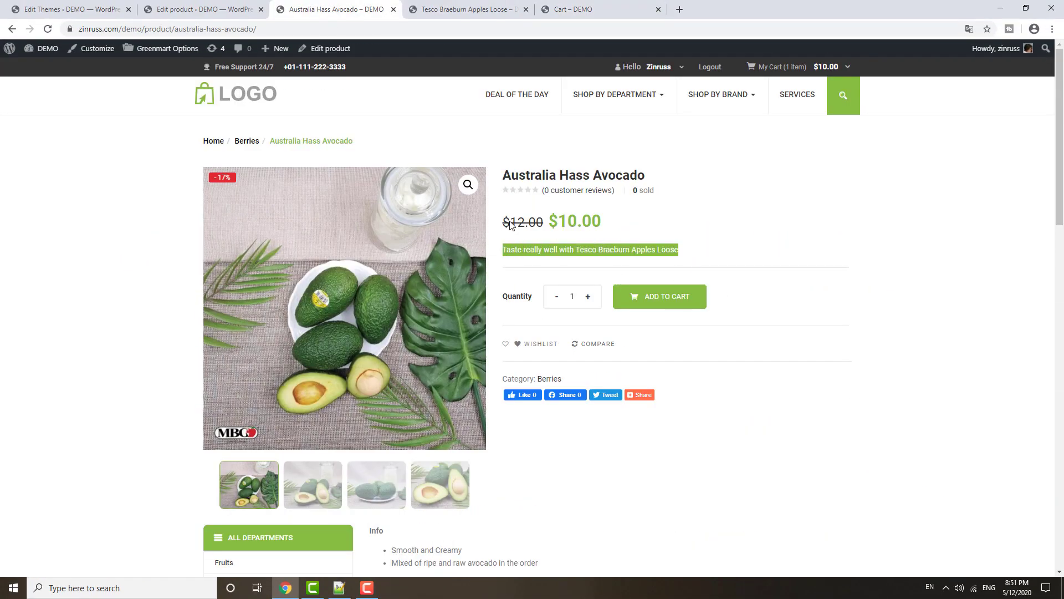
pyautogui.hotkey('ctrl', '5')
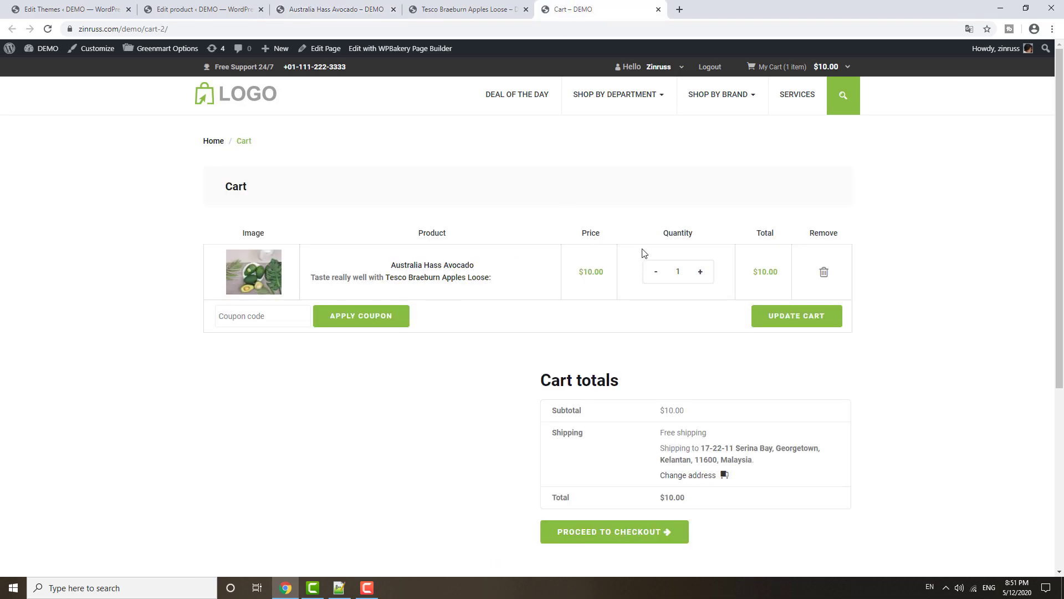
pyautogui.click(331, 12)
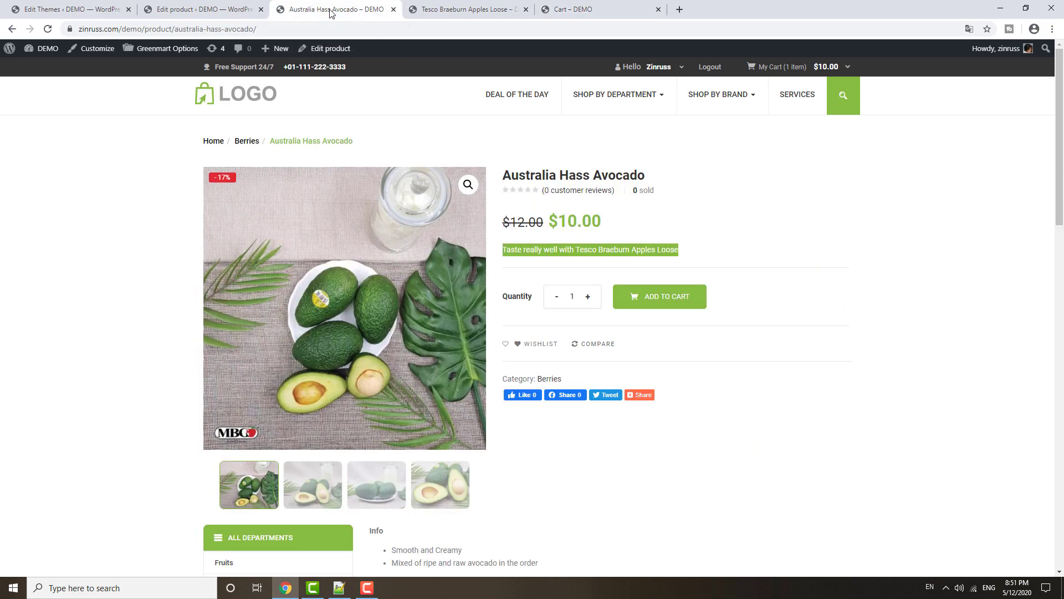
pyautogui.click(515, 248)
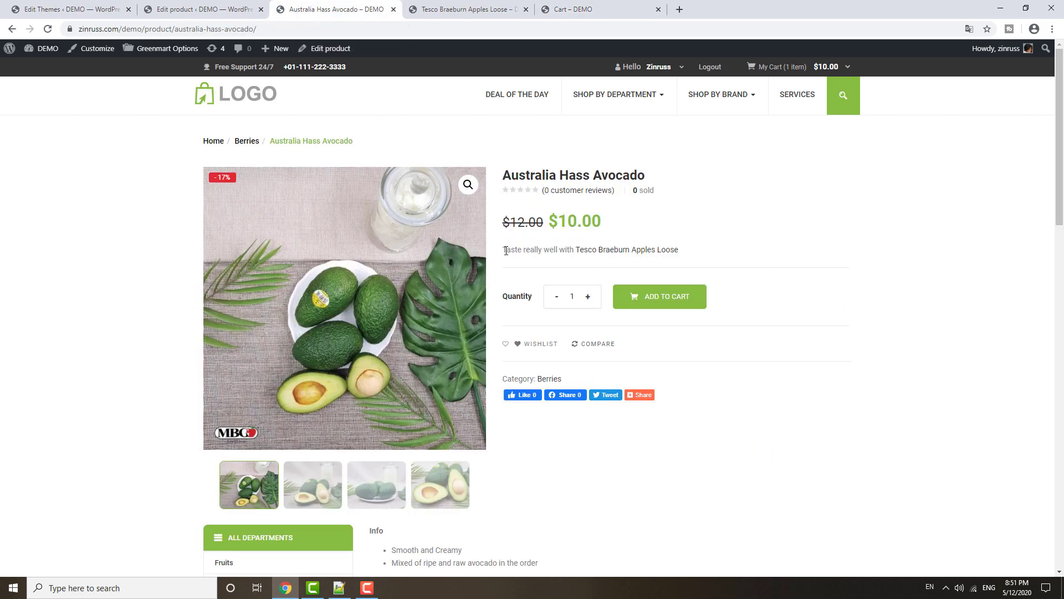
# Scroll the avocado page and highlight the Tesco Braeburn short description under the price.
pyautogui.scroll(-2, 624, 261)
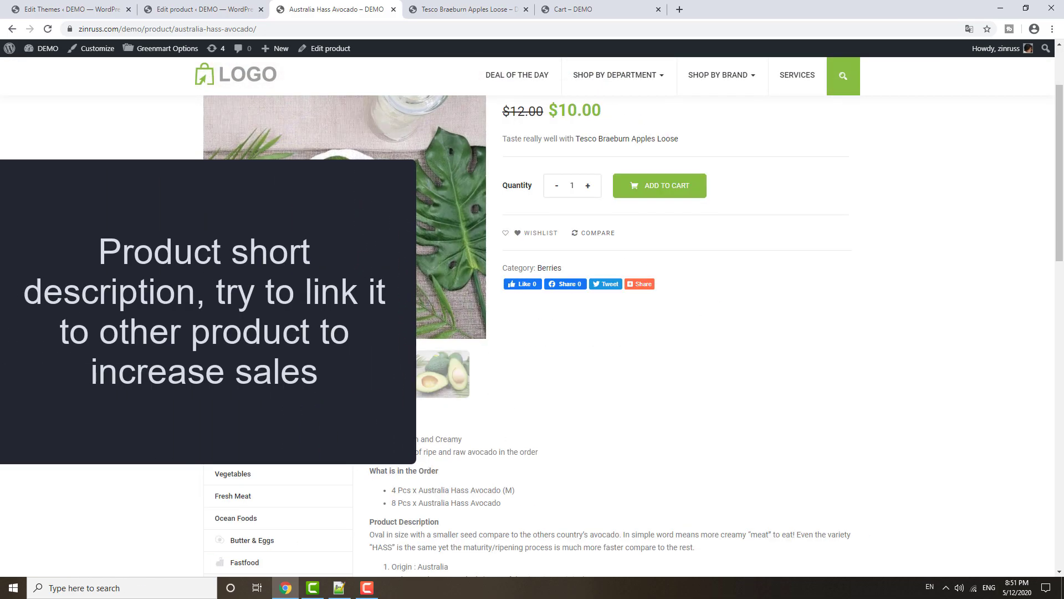
pyautogui.scroll(-2, 588, 432)
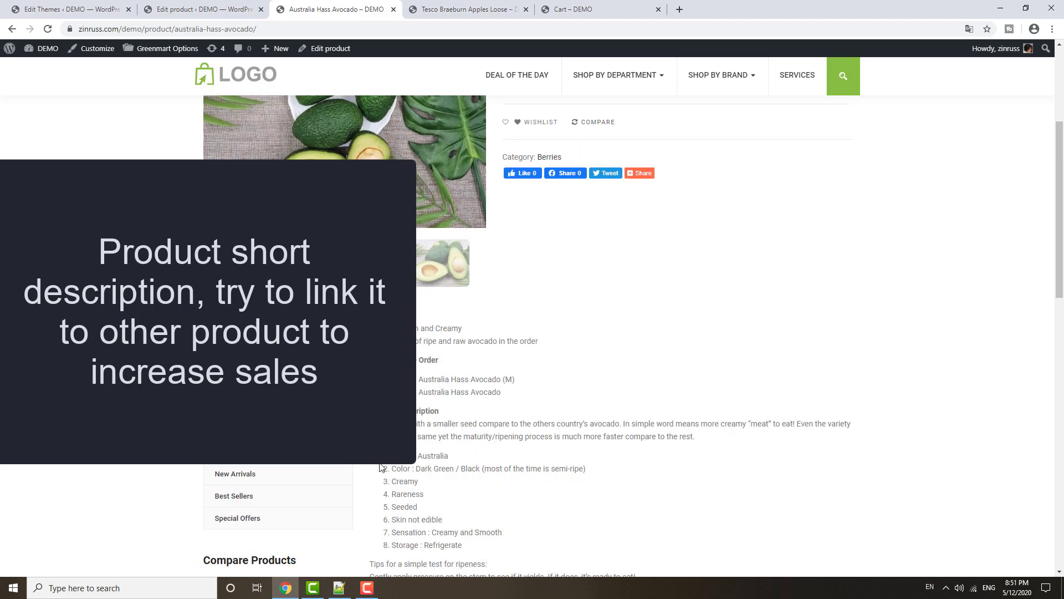
pyautogui.moveTo(369, 423); pyautogui.dragTo(615, 424)
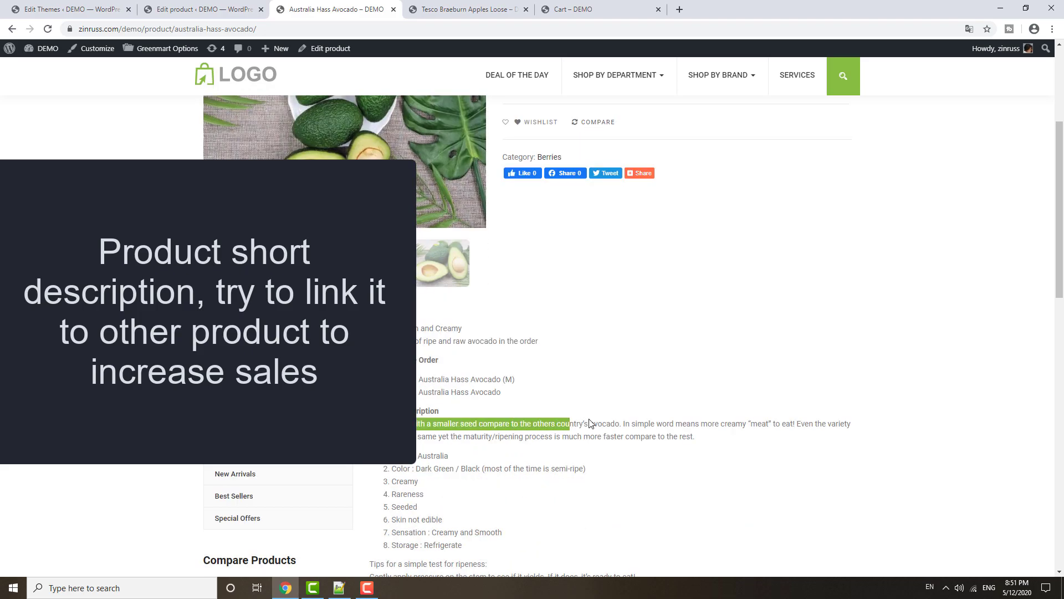
pyautogui.scroll(1, 514, 483)
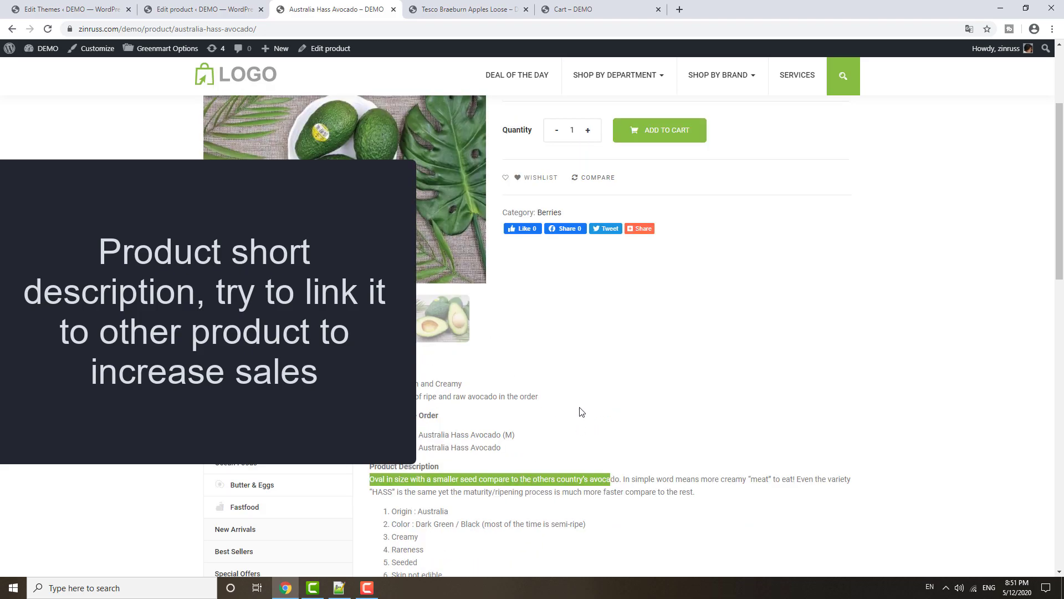
pyautogui.scroll(2, 581, 411)
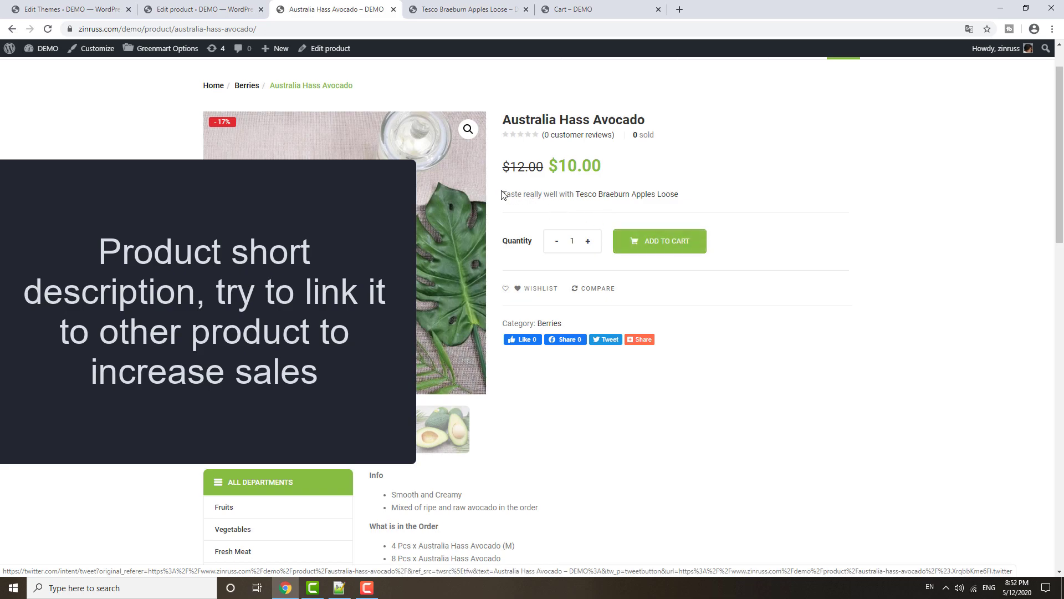
pyautogui.moveTo(502, 194); pyautogui.dragTo(674, 194)
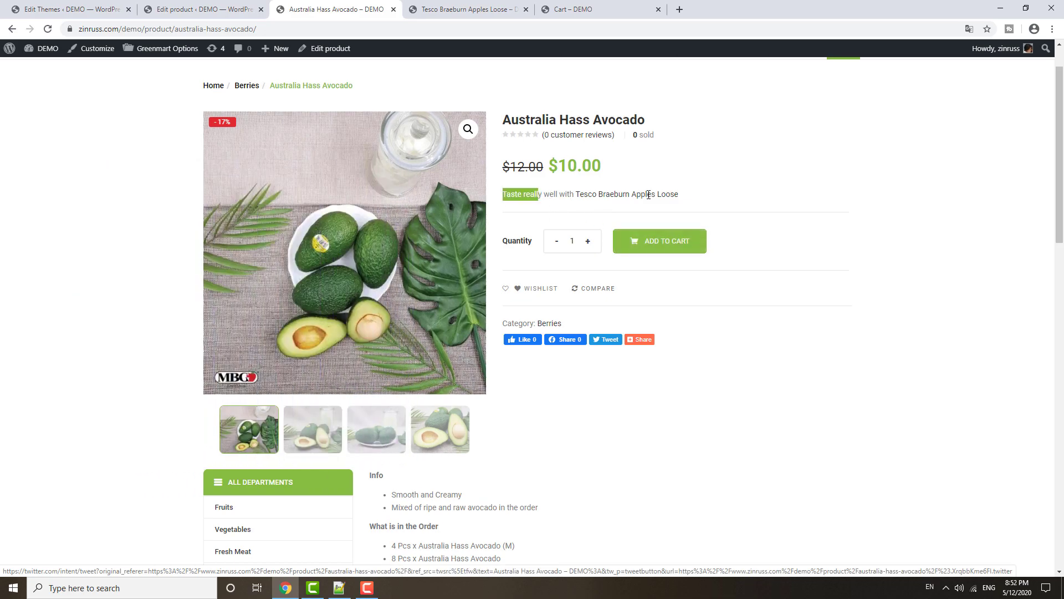
# In the avocado's editor, highlight the Tesco Braeburn Apples Loose link in the short description.
pyautogui.click(188, 4)
pyautogui.scroll(-1, 380, 373)
pyautogui.click(116, 347)
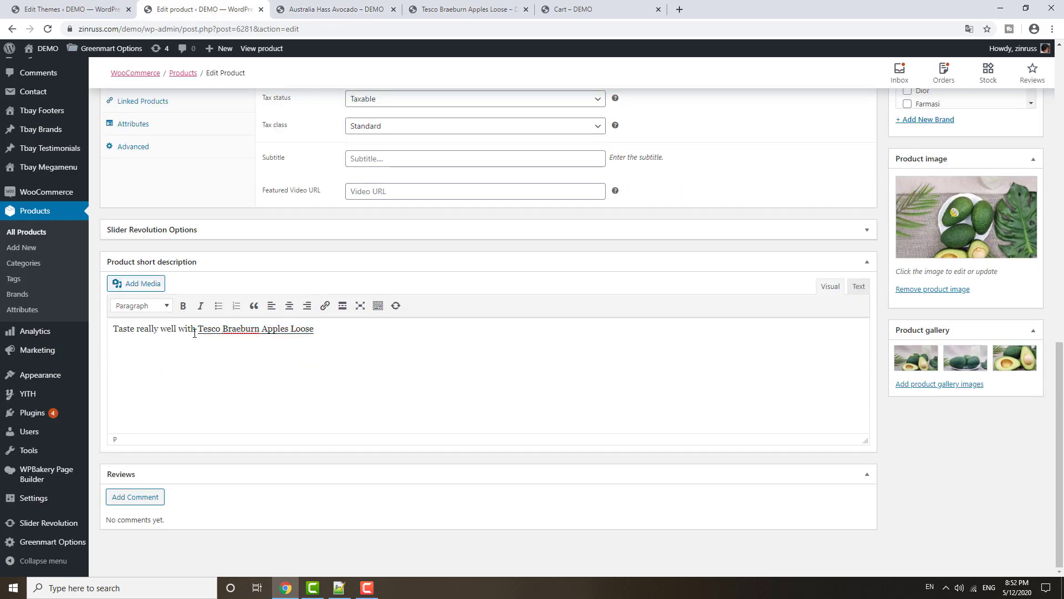
pyautogui.moveTo(195, 333); pyautogui.dragTo(314, 336)
pyautogui.click(315, 339)
# View the Tesco Braeburn Apples Loose page, then go to the cart with the linked description.
pyautogui.click(489, 5)
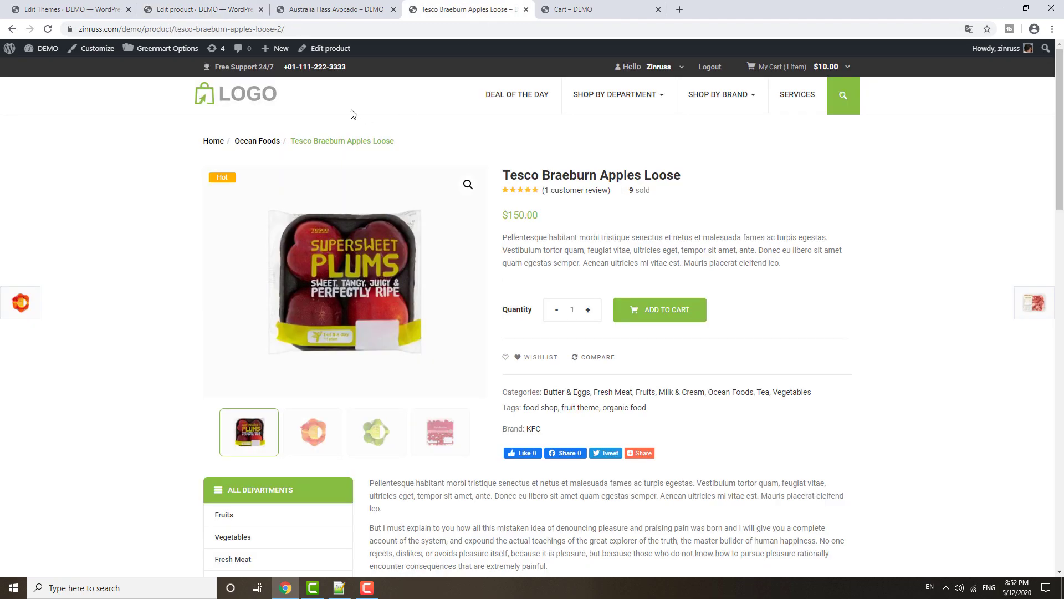
pyautogui.click(191, 9)
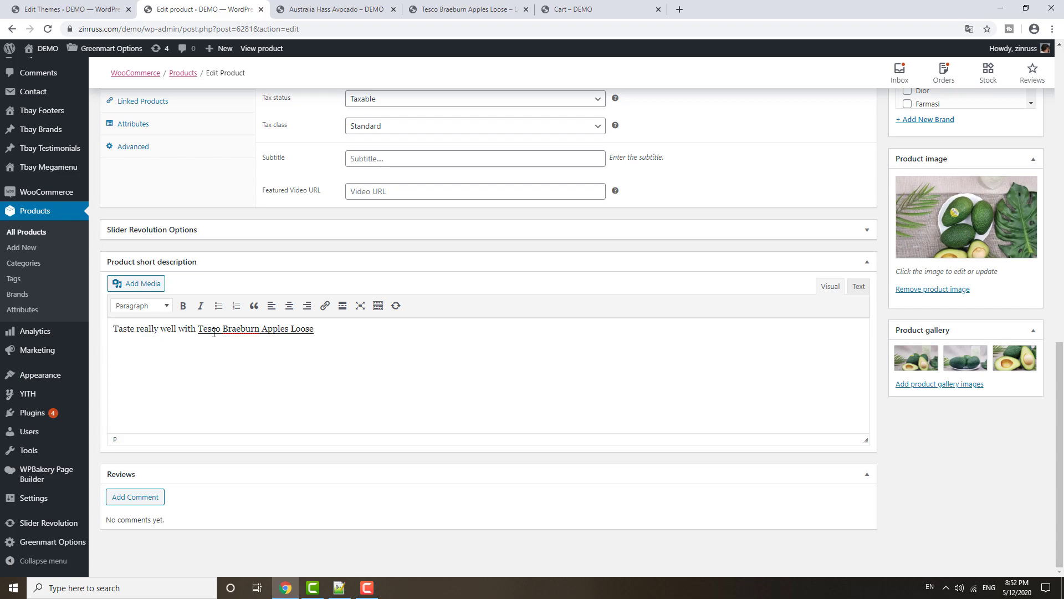
pyautogui.click(348, 9)
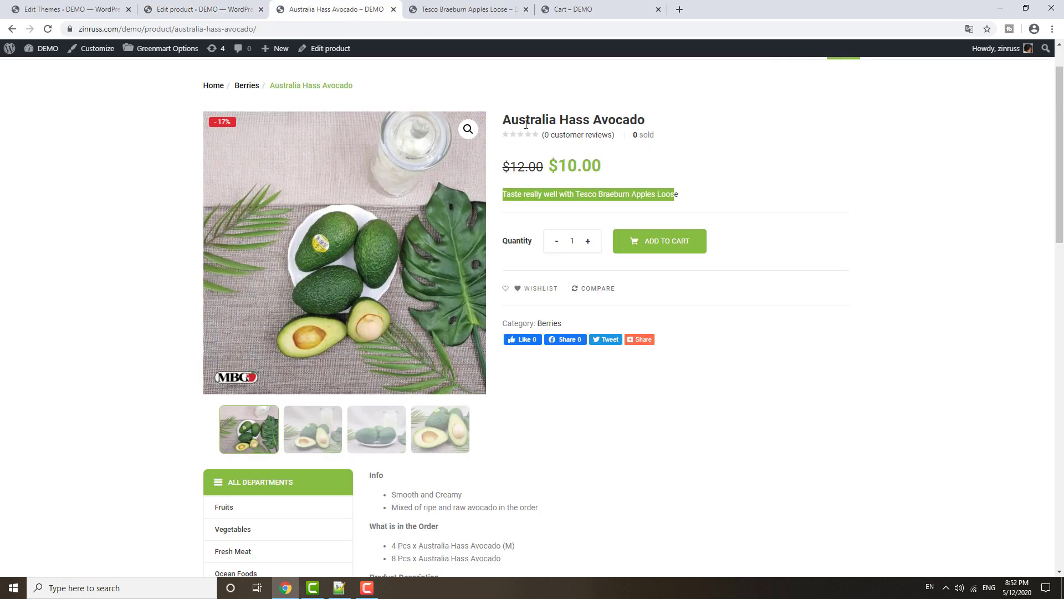
pyautogui.click(593, 5)
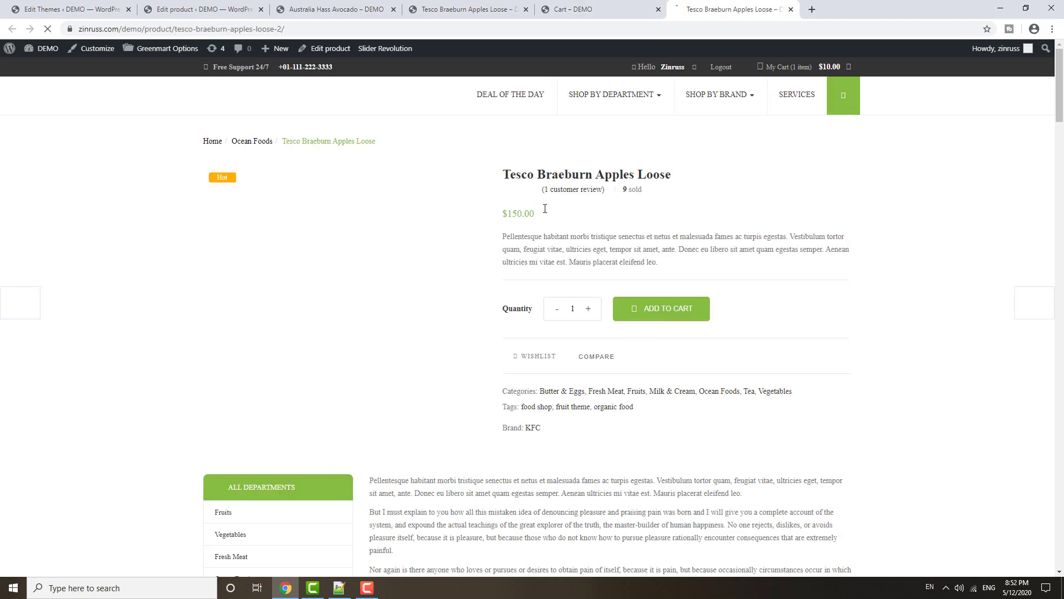
pyautogui.click(566, 10)
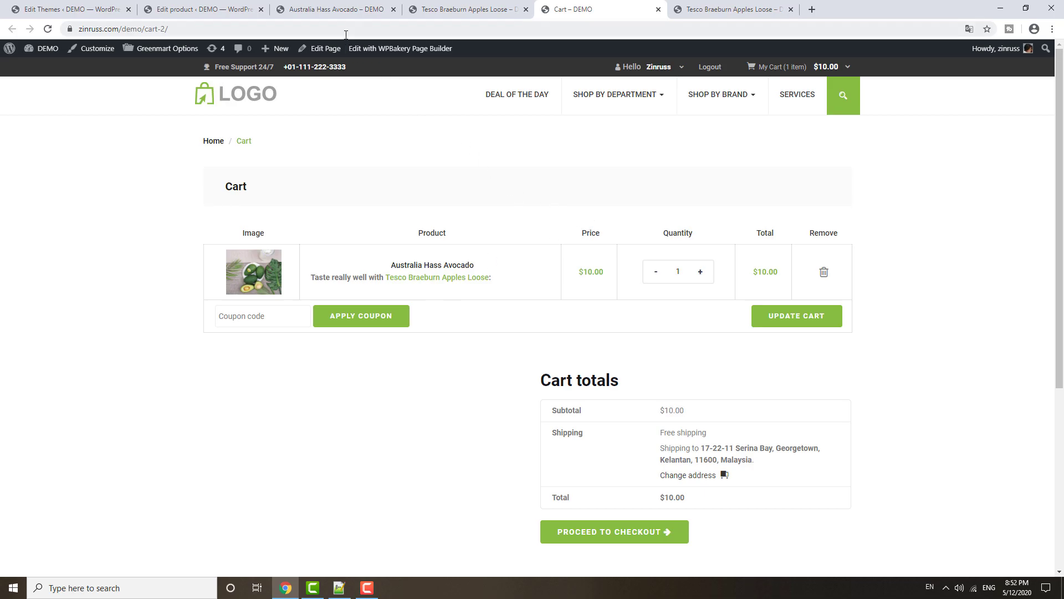
# Highlight the avocado's short description and compare it with the cart again.
pyautogui.click(335, 16)
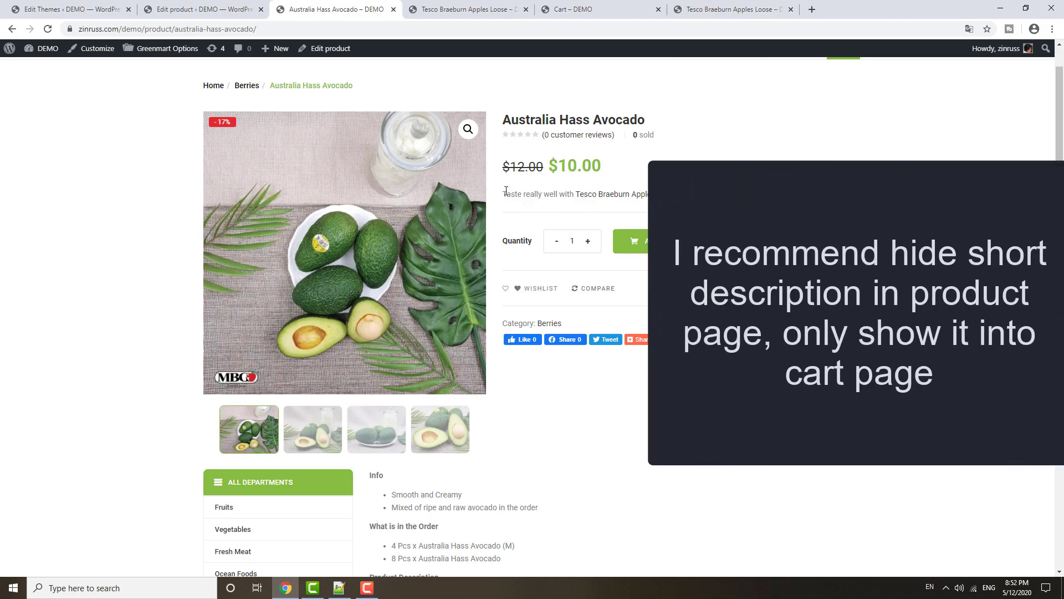
pyautogui.moveTo(504, 193); pyautogui.dragTo(665, 195)
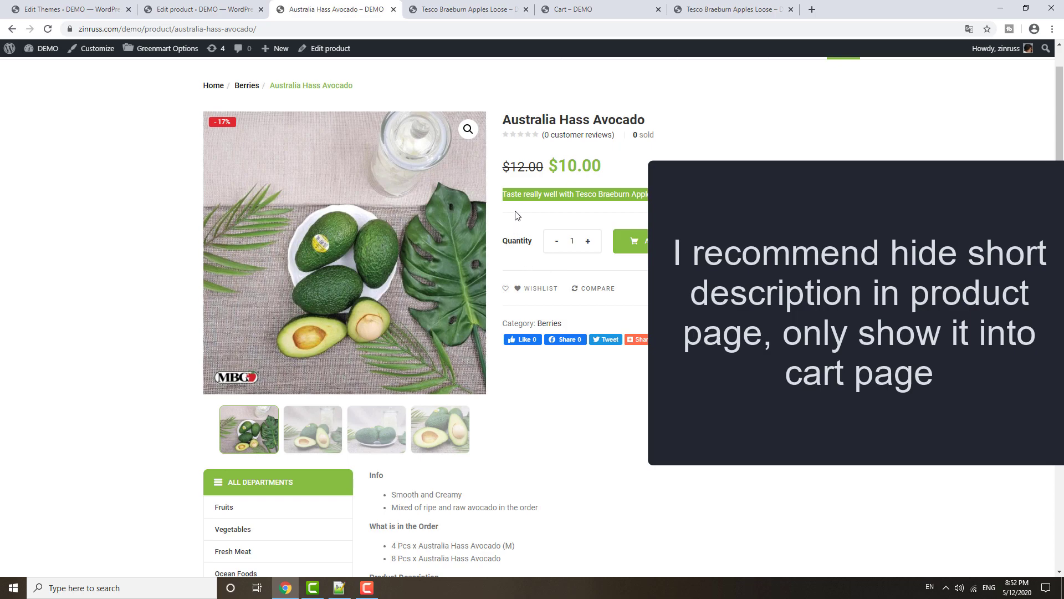
pyautogui.click(571, 13)
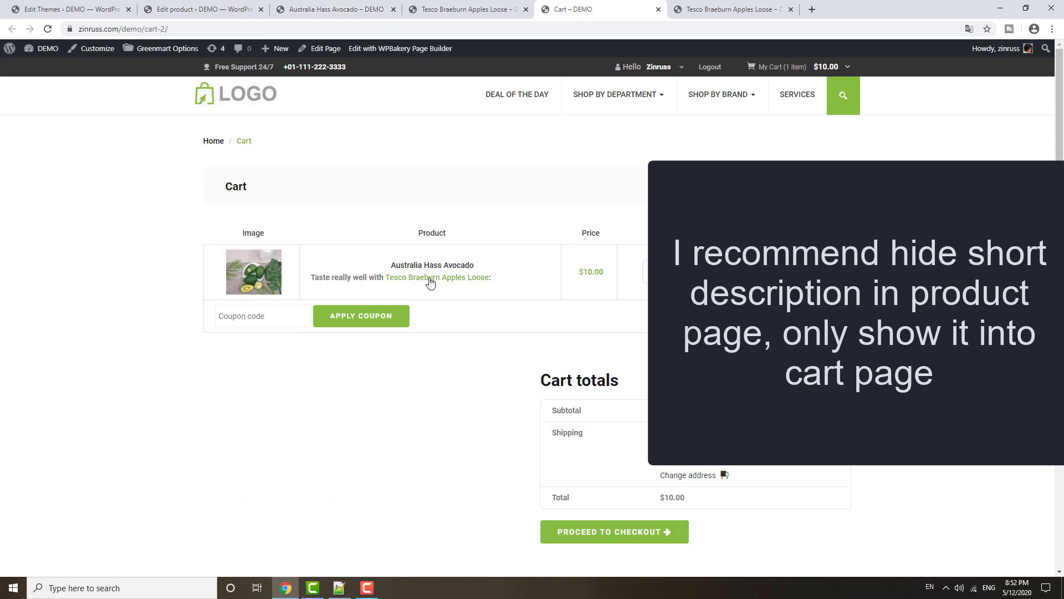
pyautogui.click(308, 7)
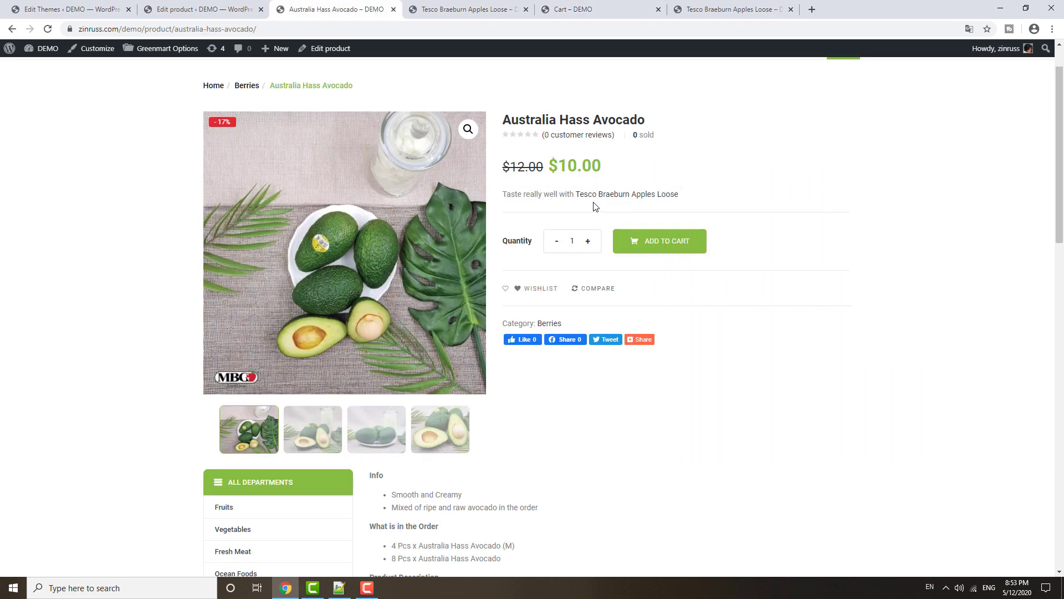
# Follow the Tesco Braeburn Apples Loose link, then go back to the avocado page.
pyautogui.scroll(1, 967, 283)
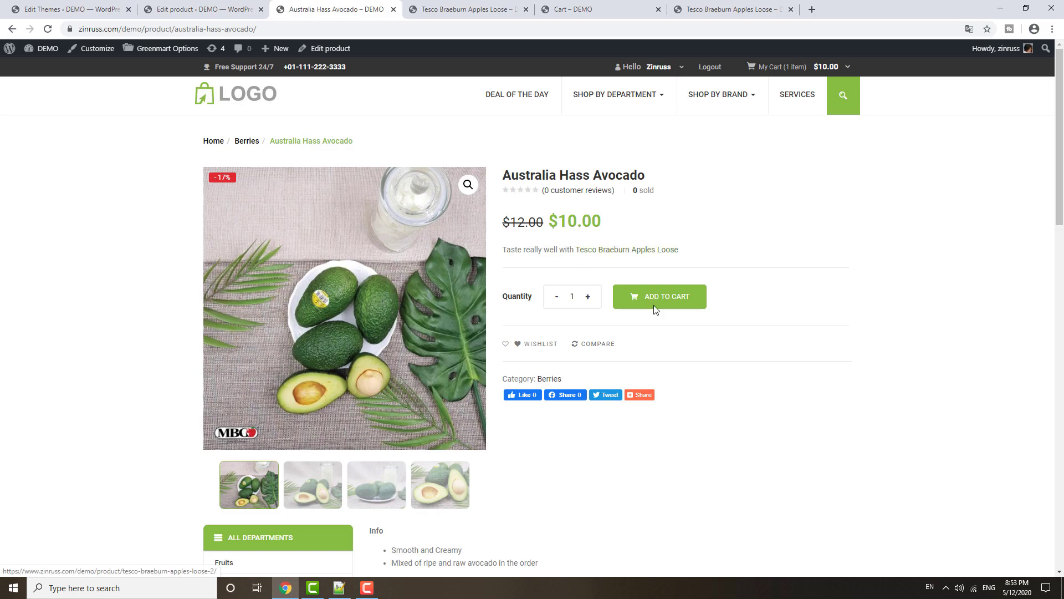
pyautogui.click(624, 252)
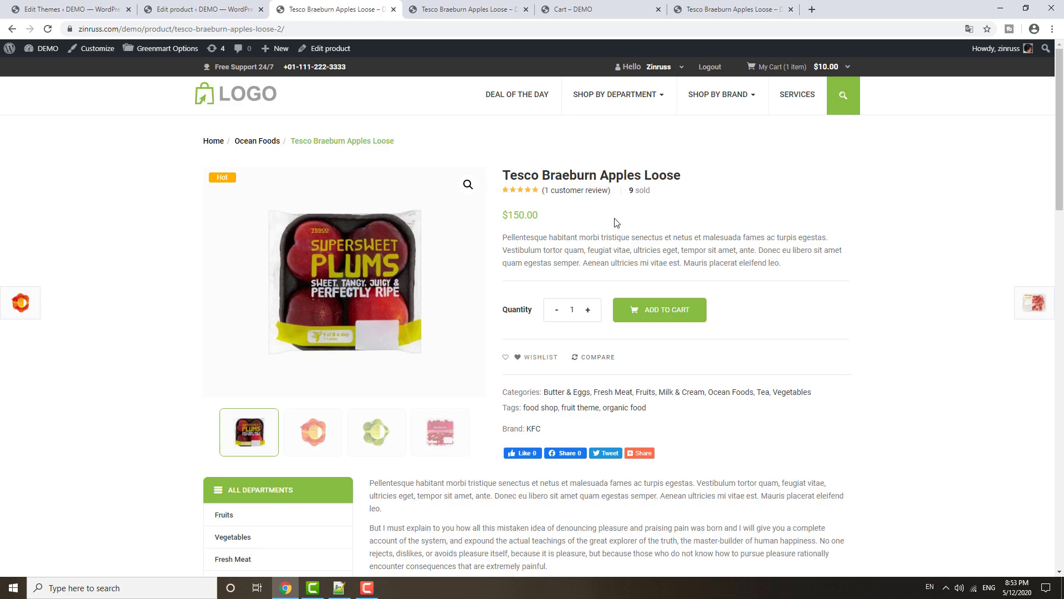
pyautogui.click(12, 29)
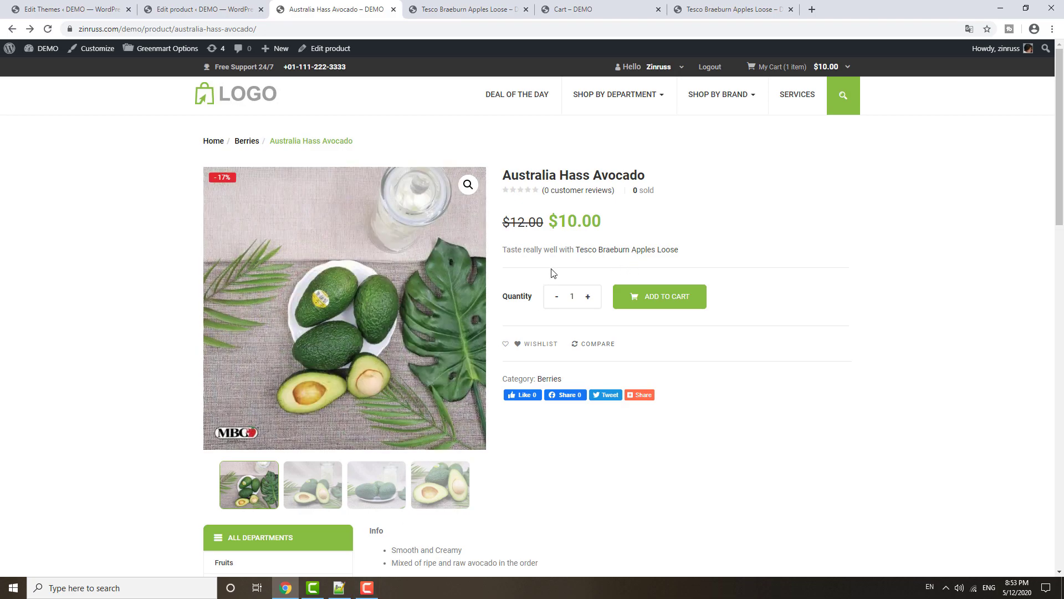
# Copy the remove_action snippet (lines 9–13) from Notepad++ and return to Chrome.
pyautogui.click(369, 592)
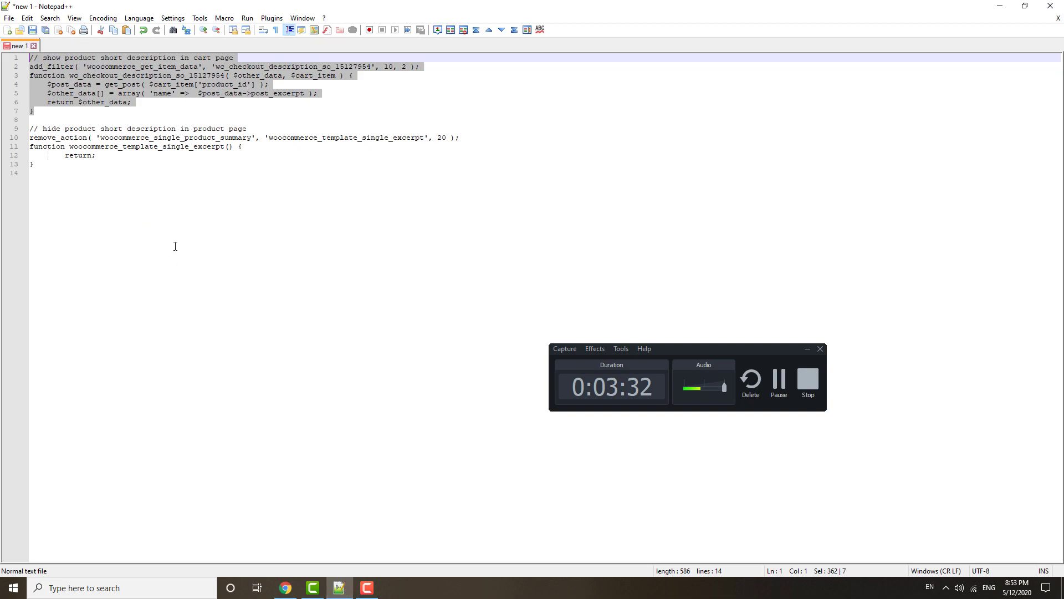
pyautogui.moveTo(55, 164); pyautogui.dragTo(30, 129)
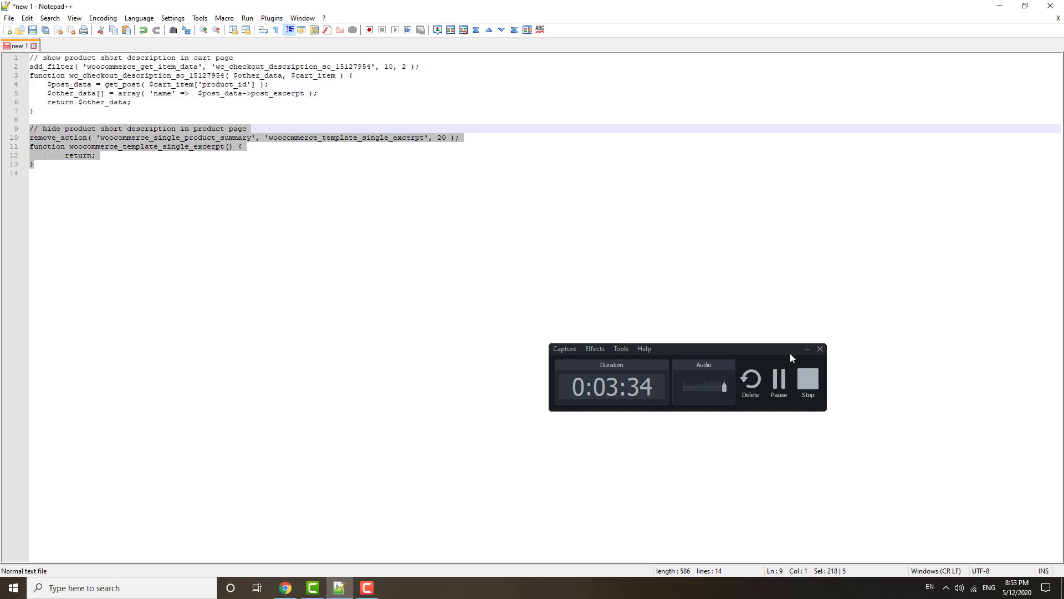
pyautogui.click(807, 349)
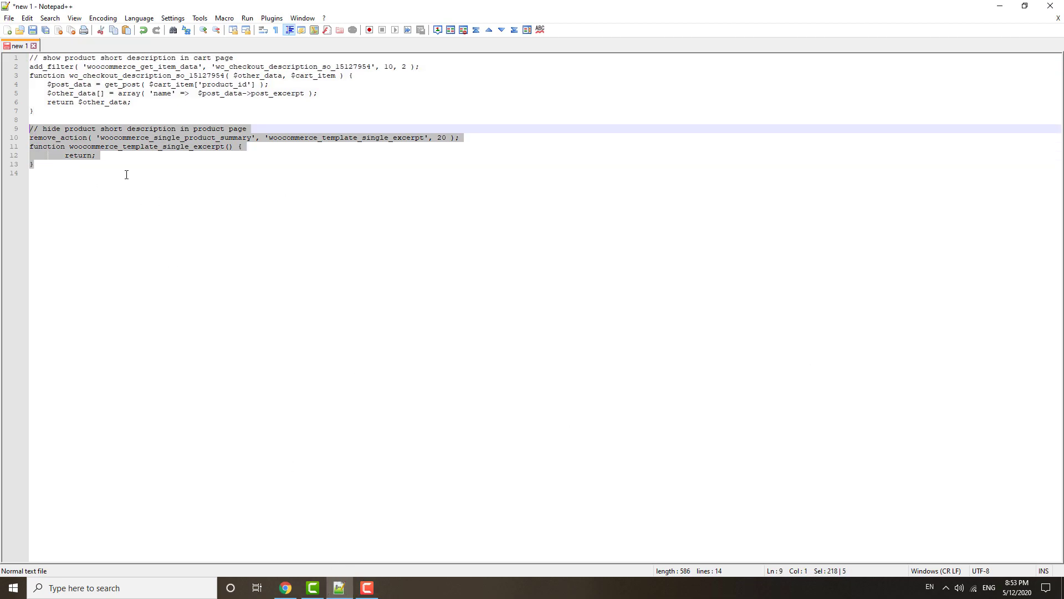
pyautogui.click(286, 588)
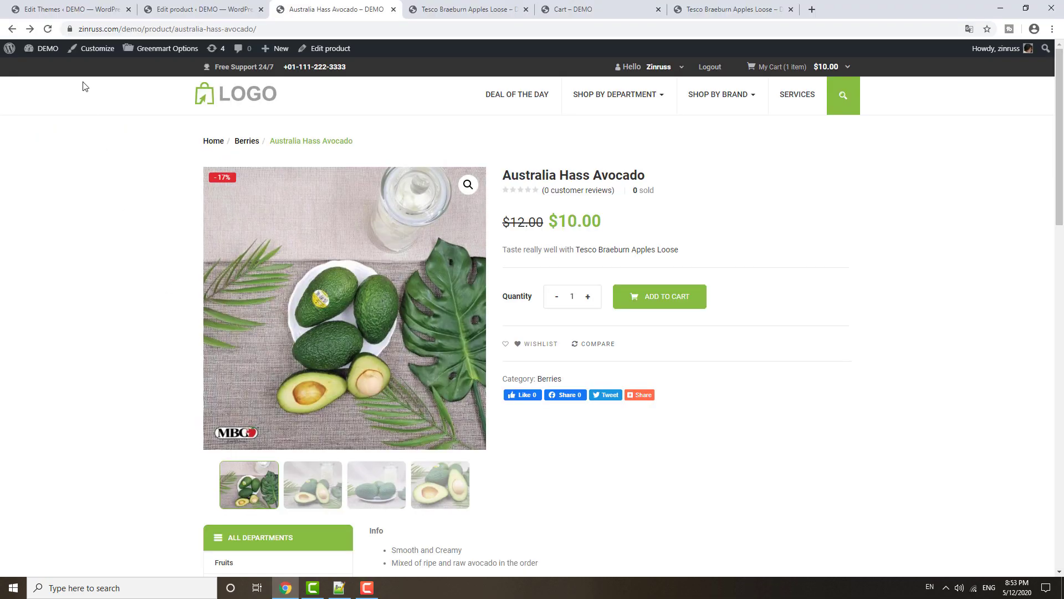
# Paste the product-page short-description removal code after line 41 in functions.php and save it.
pyautogui.click(60, 10)
pyautogui.scroll(-2, 649, 326)
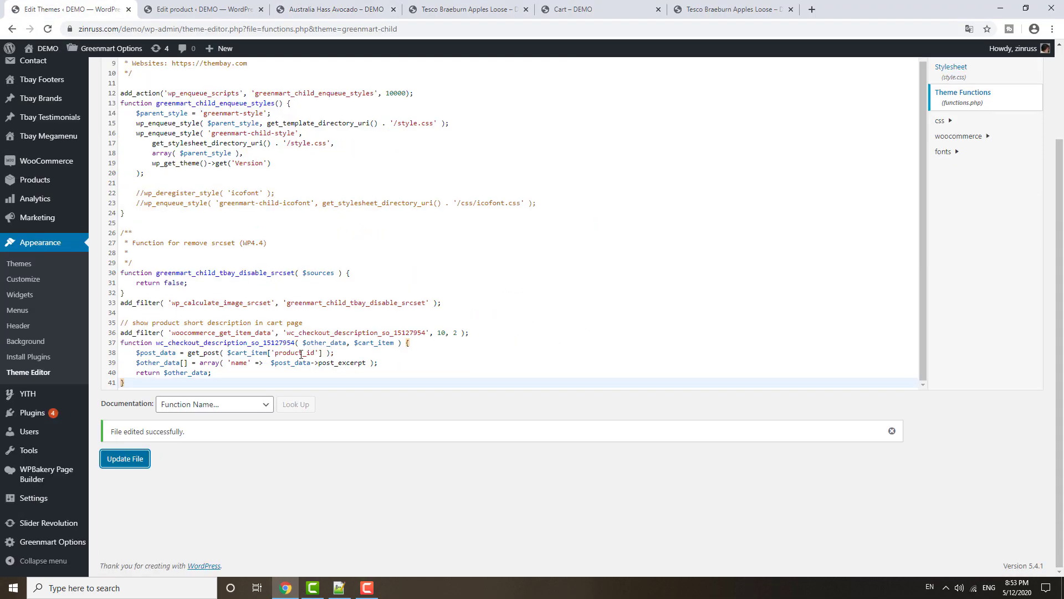
pyautogui.click(161, 383)
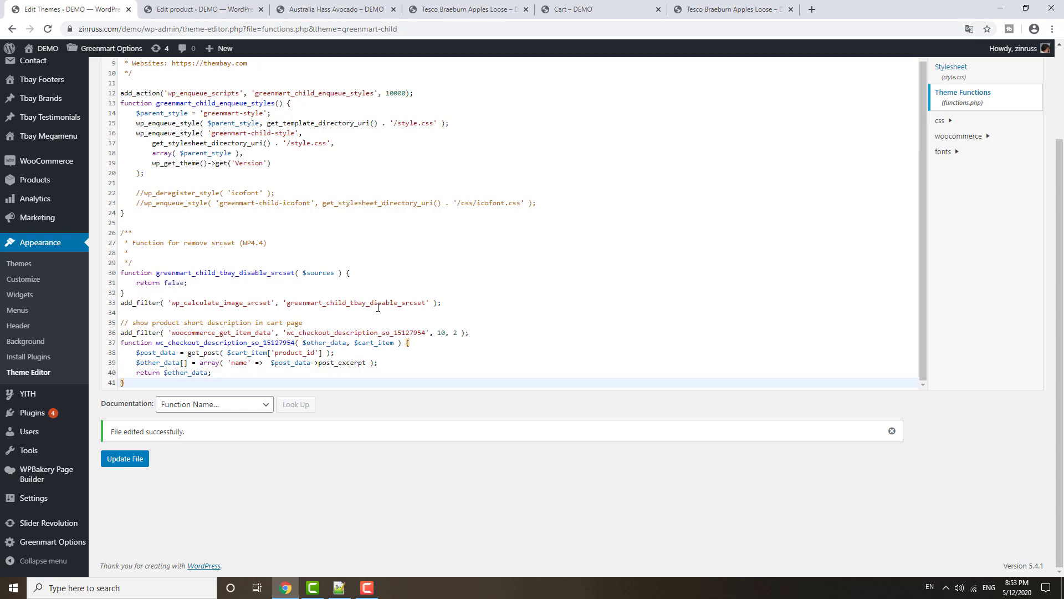
pyautogui.press('Return')
pyautogui.press('Return')
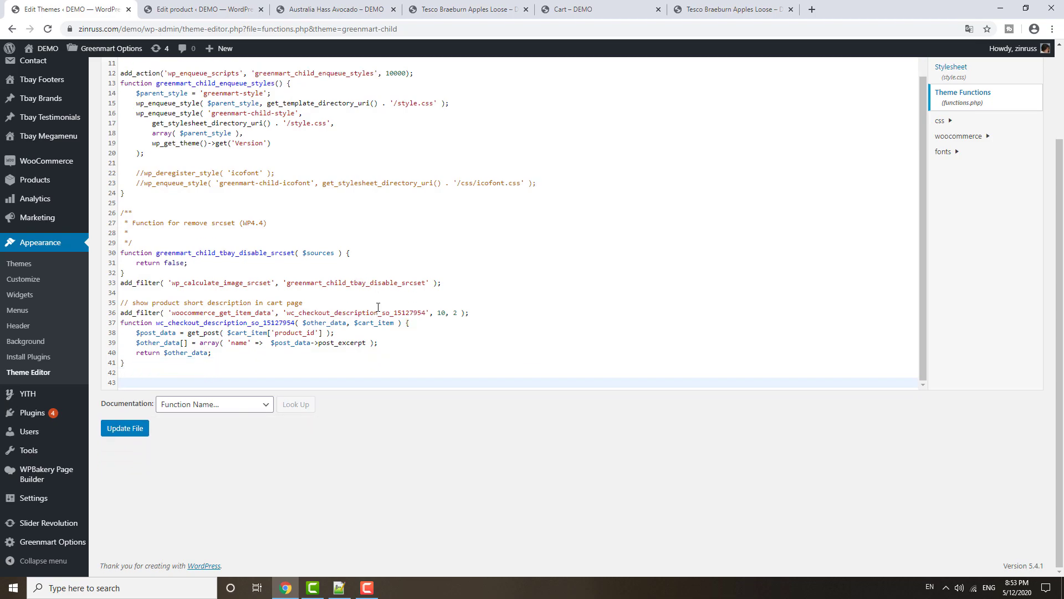
pyautogui.write("// hide product short description in product page remove_action( 'woocommerce_single_product_summary', 'woocommerce_template_single_excerpt', 20 ); function woocommerce_template_single_excerpt() {         return; }")
pyautogui.click(132, 435)
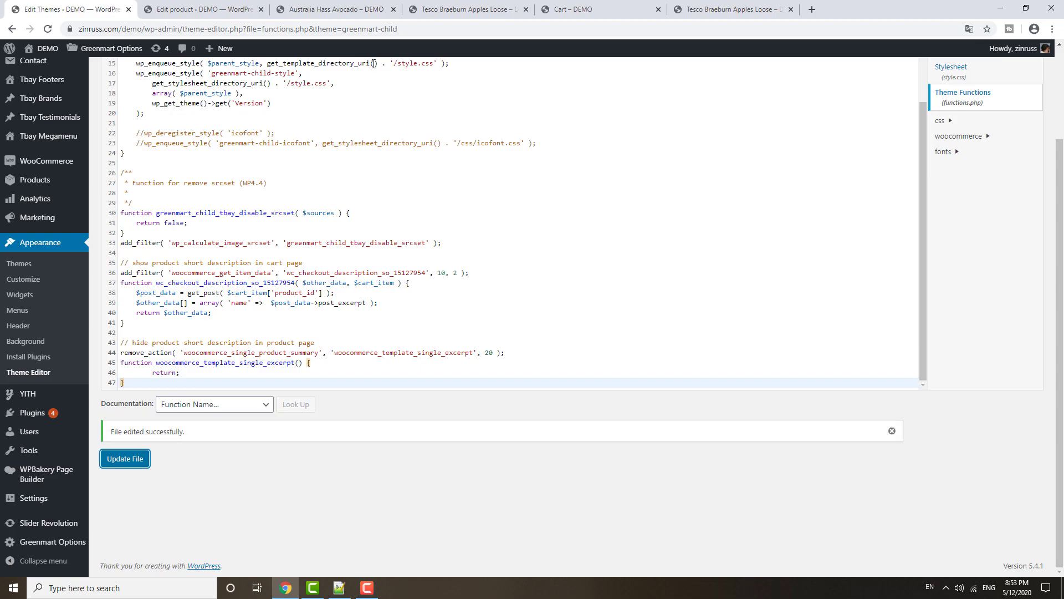
pyautogui.click(331, 9)
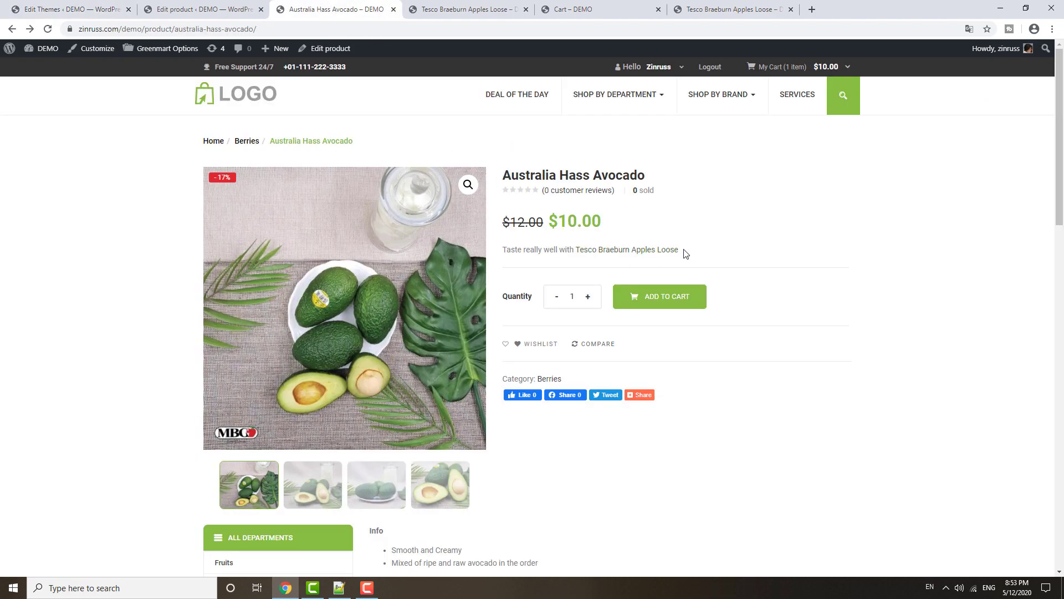
# Reload the Australia Hass Avocado page to confirm its short description is gone, then check the cart still shows it with the link.
pyautogui.moveTo(686, 254); pyautogui.dragTo(495, 254)
pyautogui.click(775, 238)
pyautogui.click(47, 29)
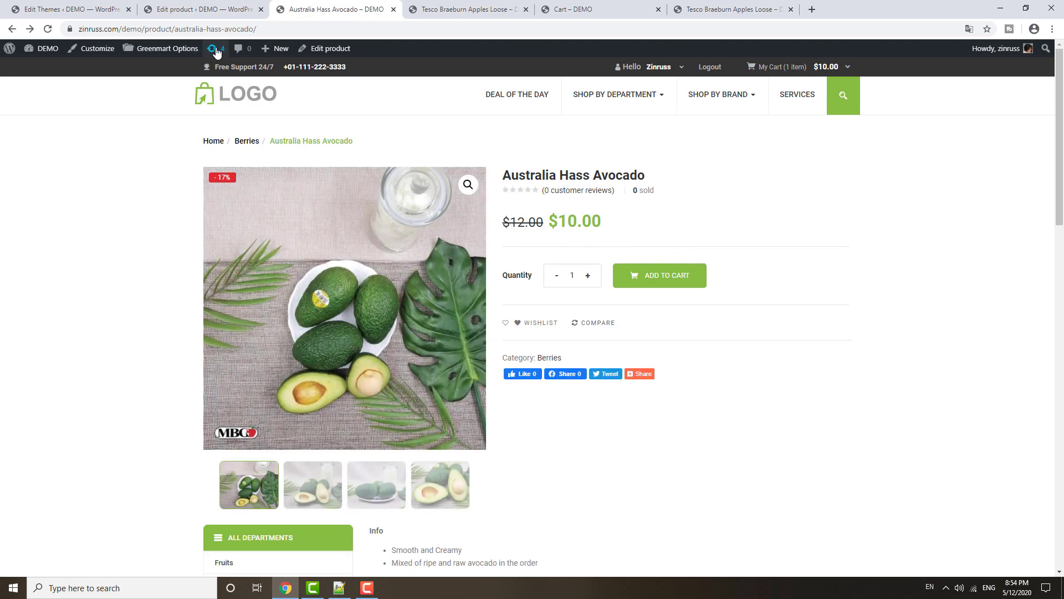
pyautogui.click(562, 18)
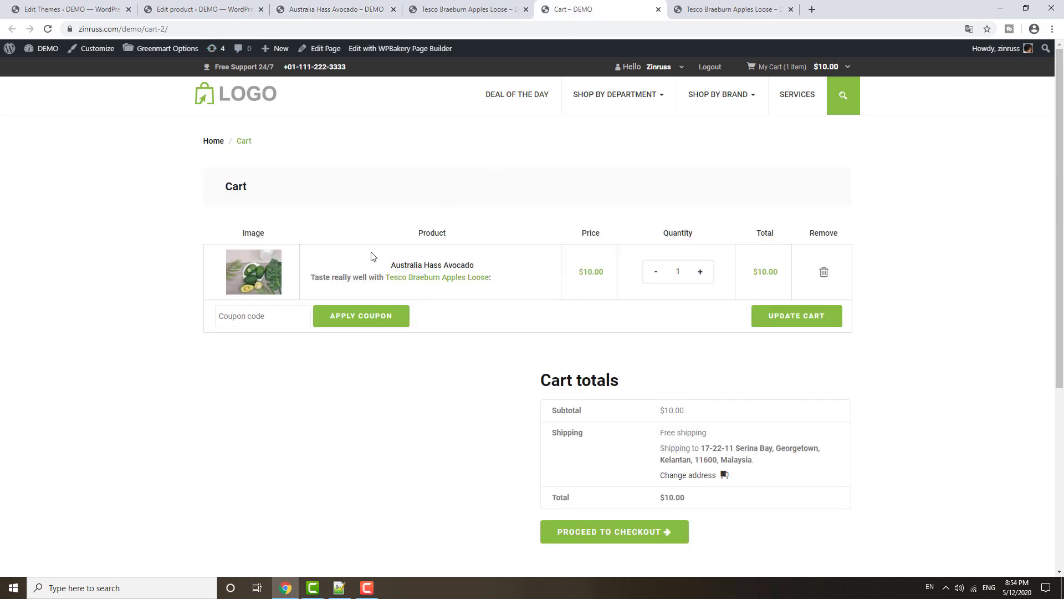